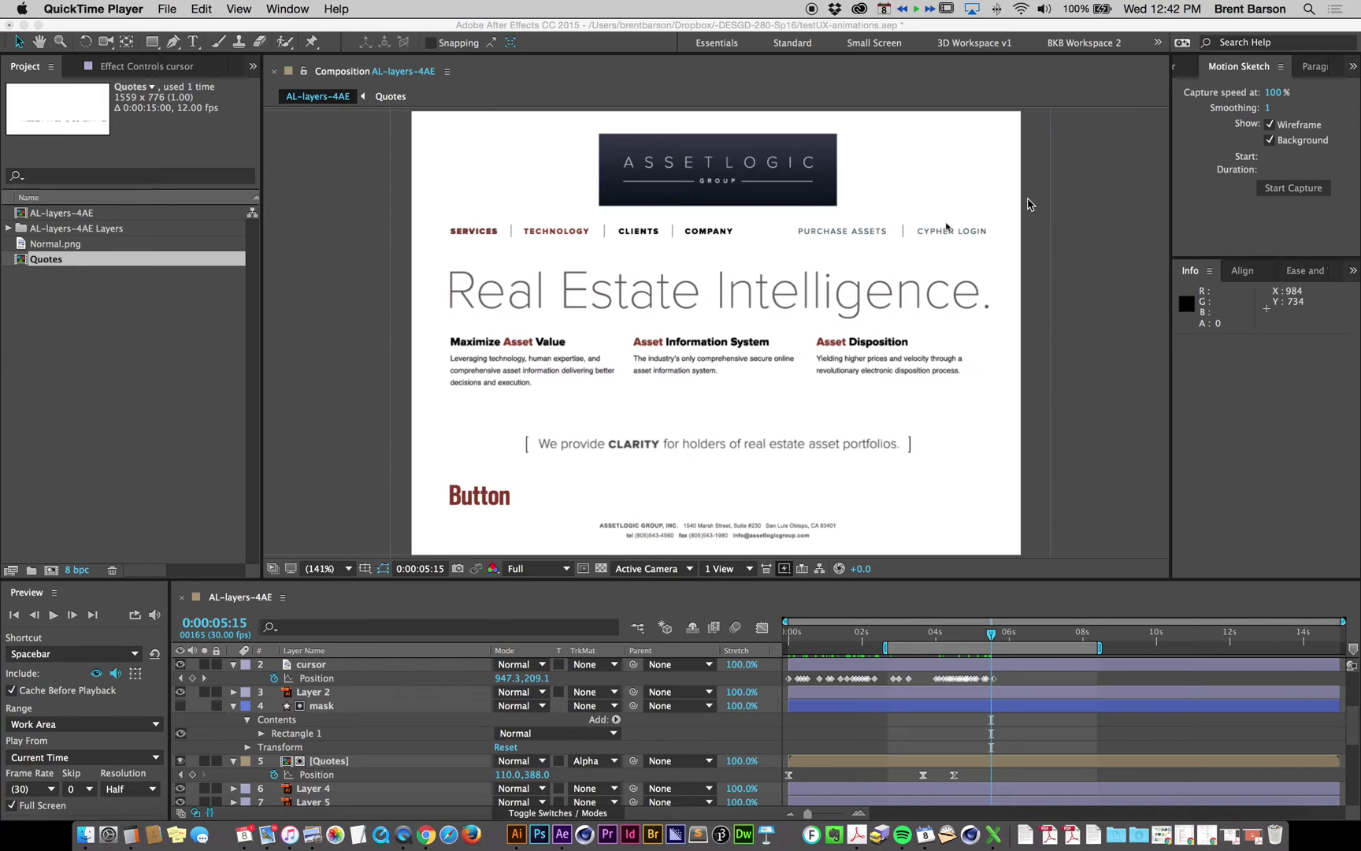
Step: Set the current time to 0:00:05:09 and delete the final Position keyframe of the cursor layer
{"action": "left_click", "coordinate": [991, 636]}
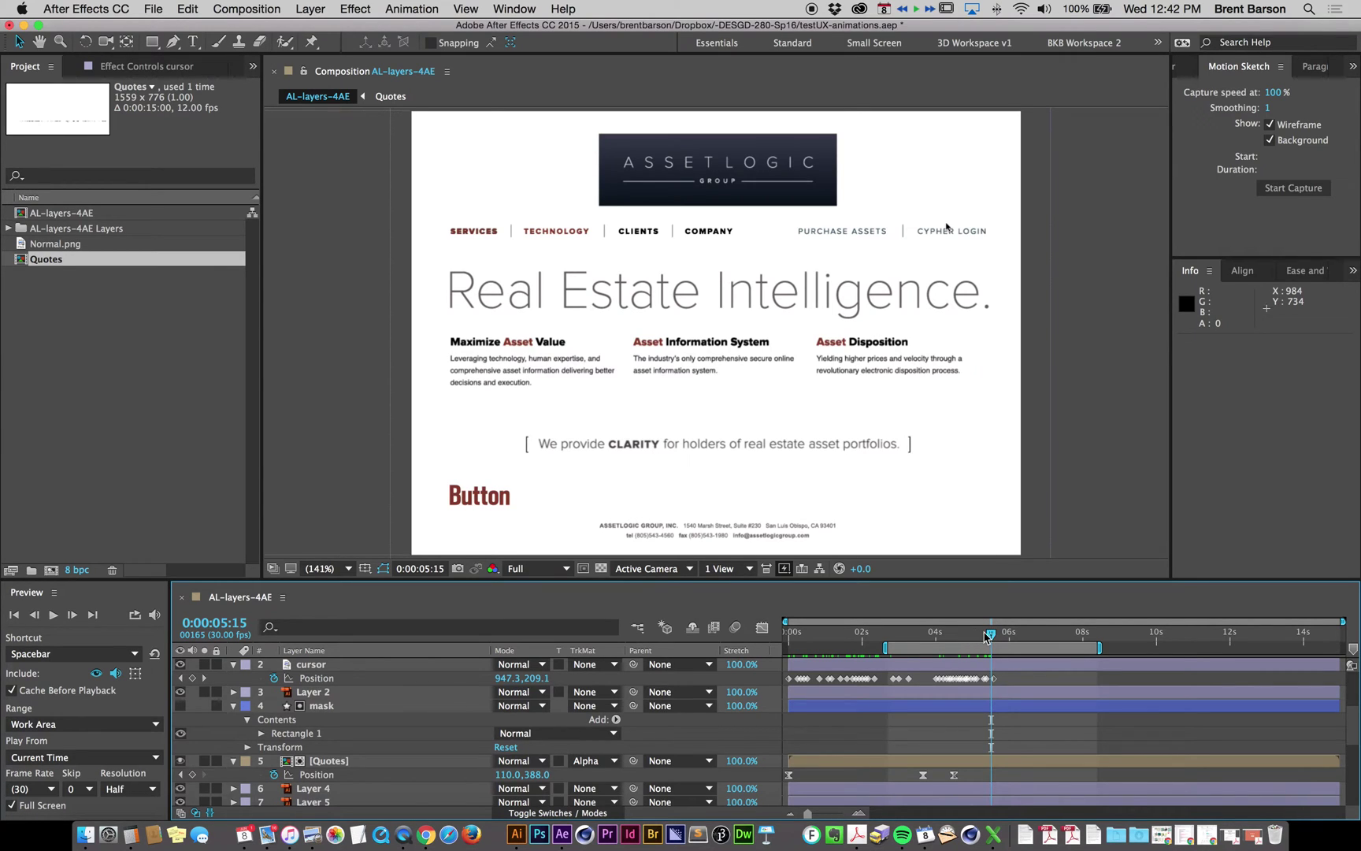
{"action": "mouse_move", "coordinate": [991, 636]}
{"action": "left_mouse_down"}
{"action": "mouse_move", "coordinate": [932, 638]}
{"action": "mouse_move", "coordinate": [985, 638]}
{"action": "left_mouse_up"}
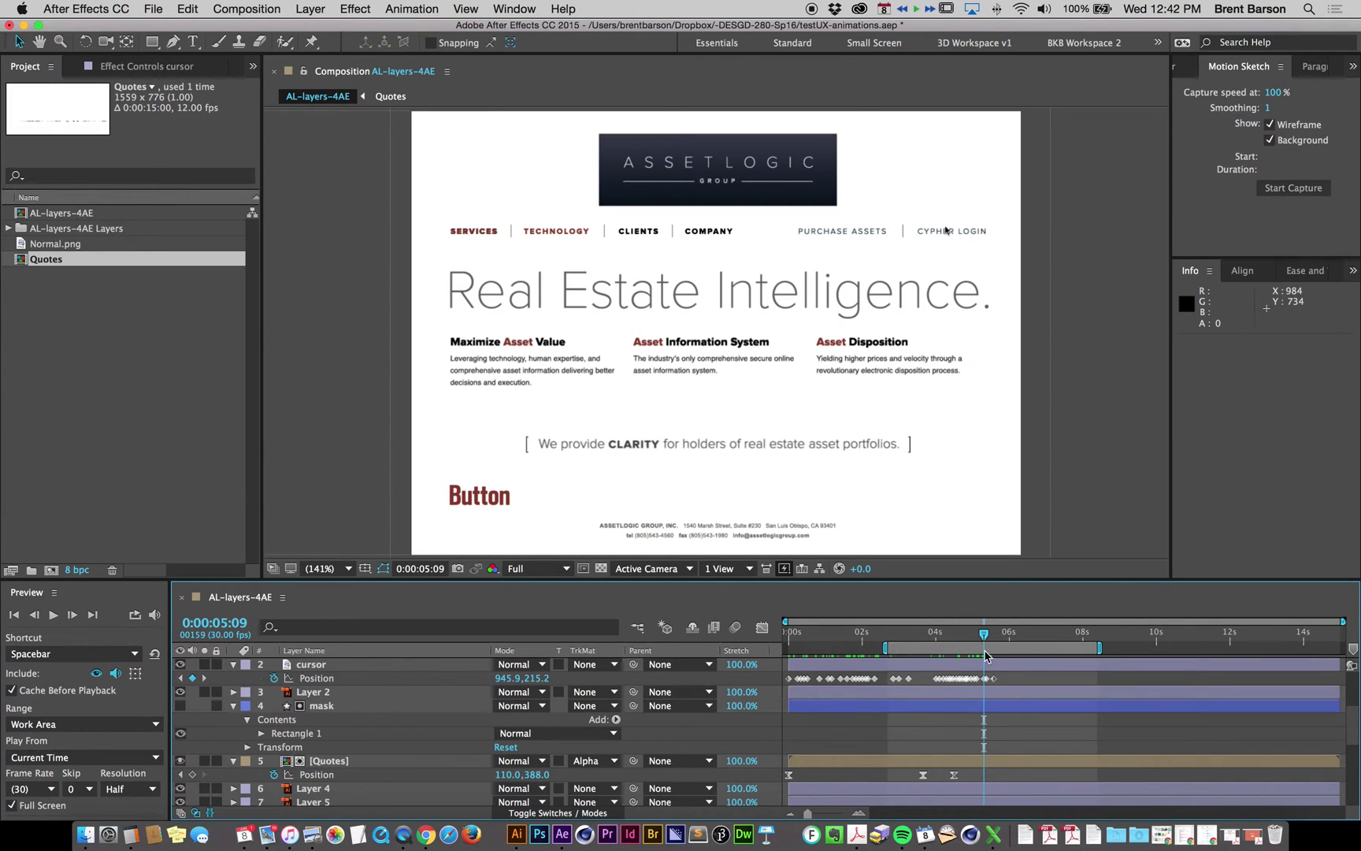
{"action": "left_click", "coordinate": [996, 679]}
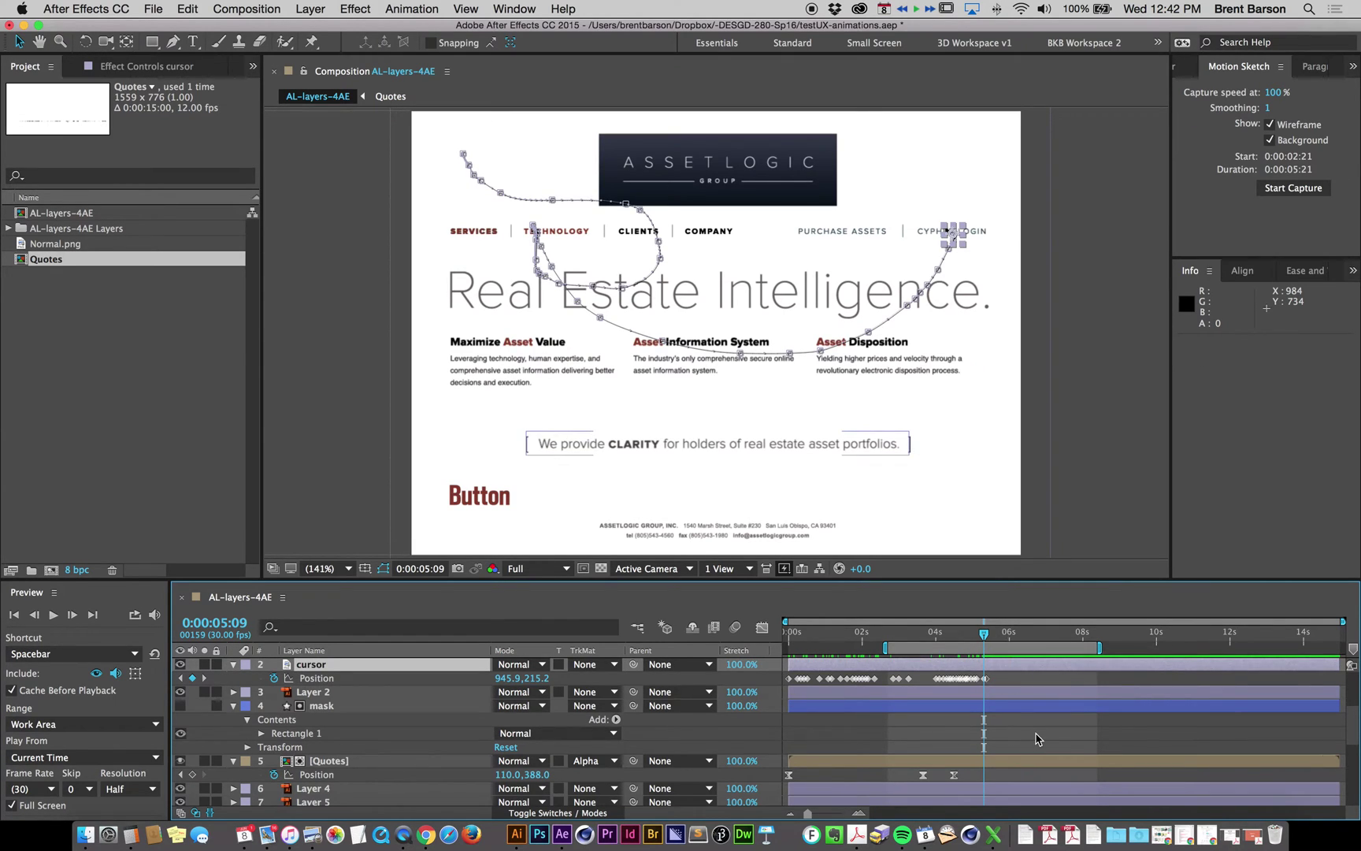
{"action": "key", "text": "super+shift+a"}
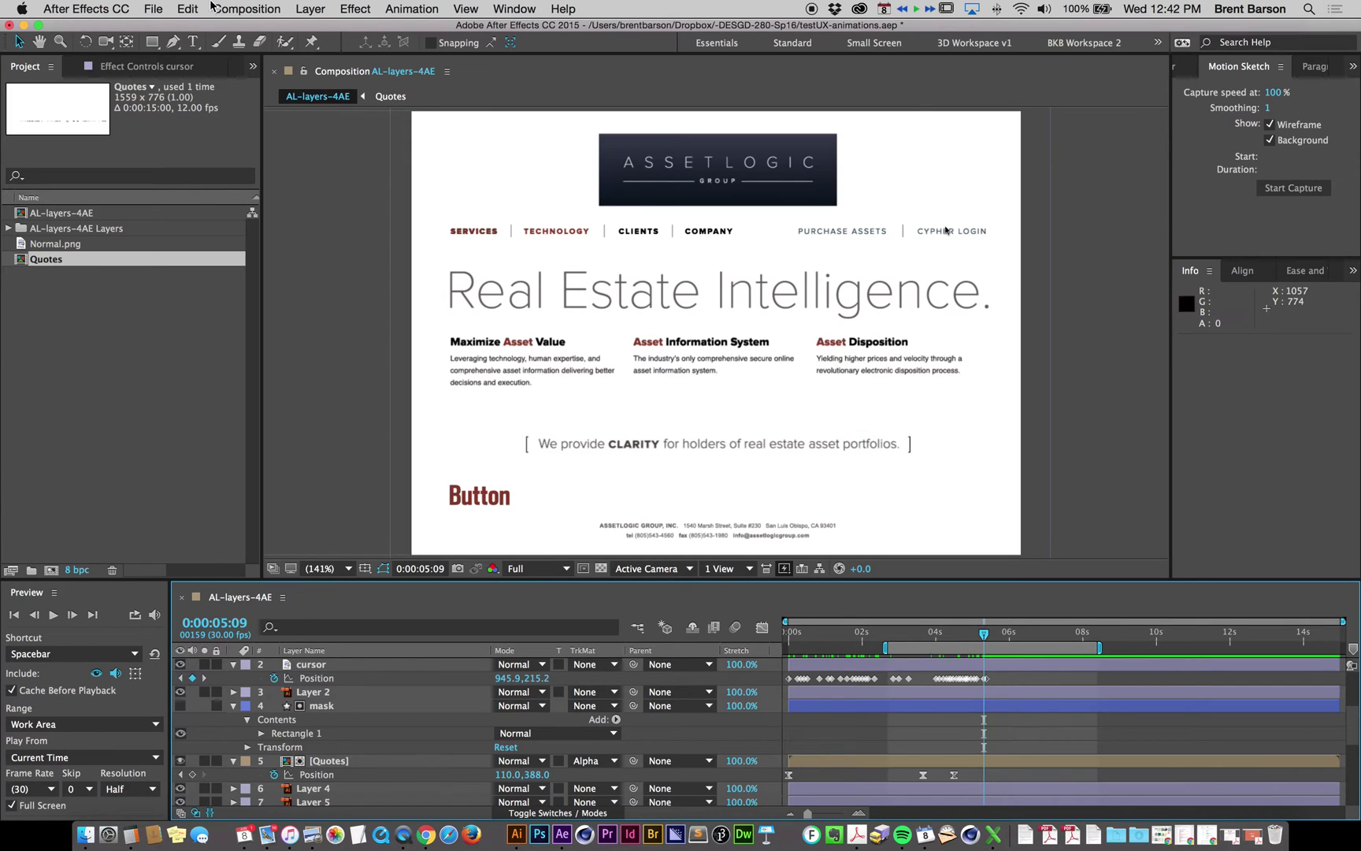
Step: Draw a small dark circle with the Ellipse tool in the white space beside the AssetLogic logo
{"action": "left_click", "coordinate": [152, 43]}
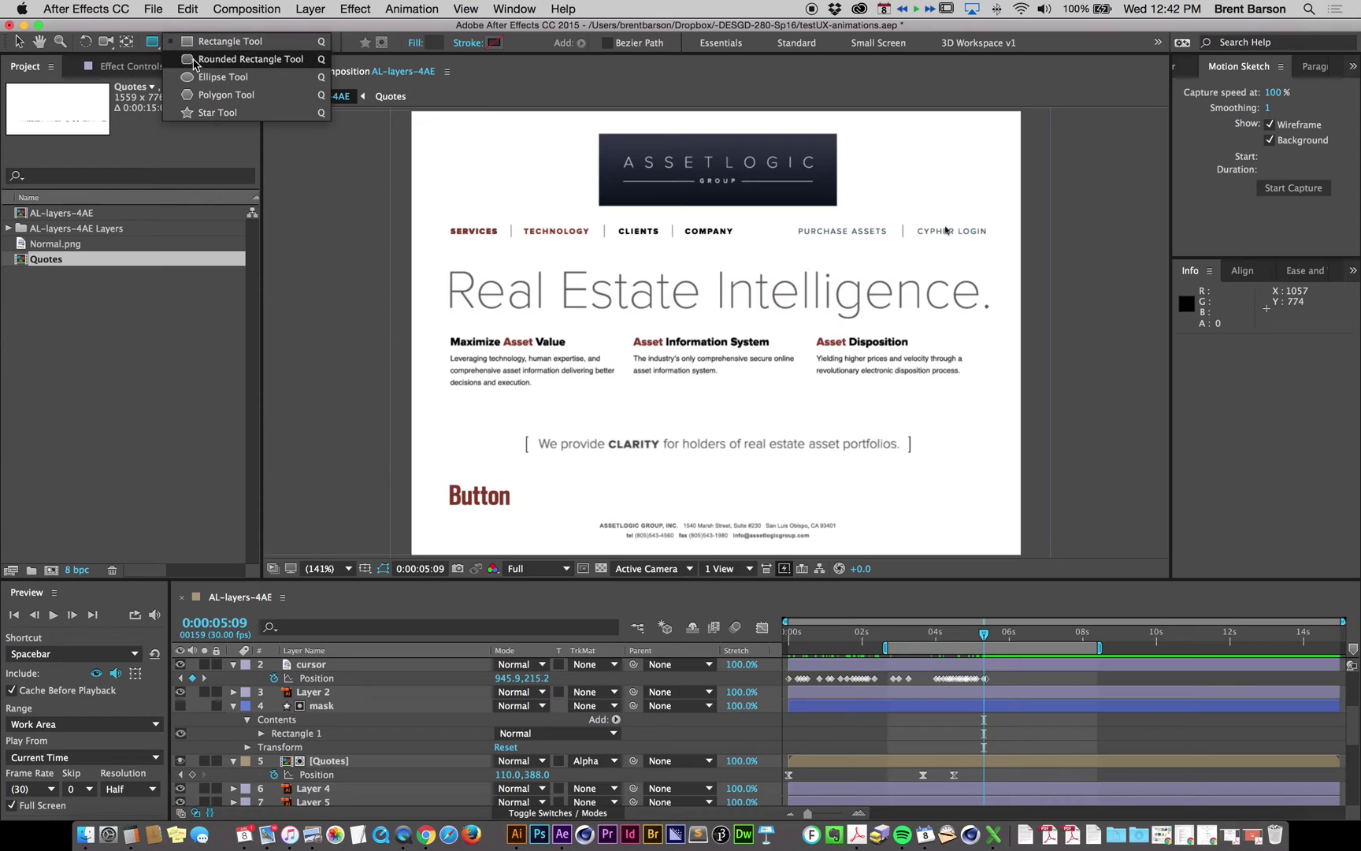
{"action": "left_click", "coordinate": [203, 76]}
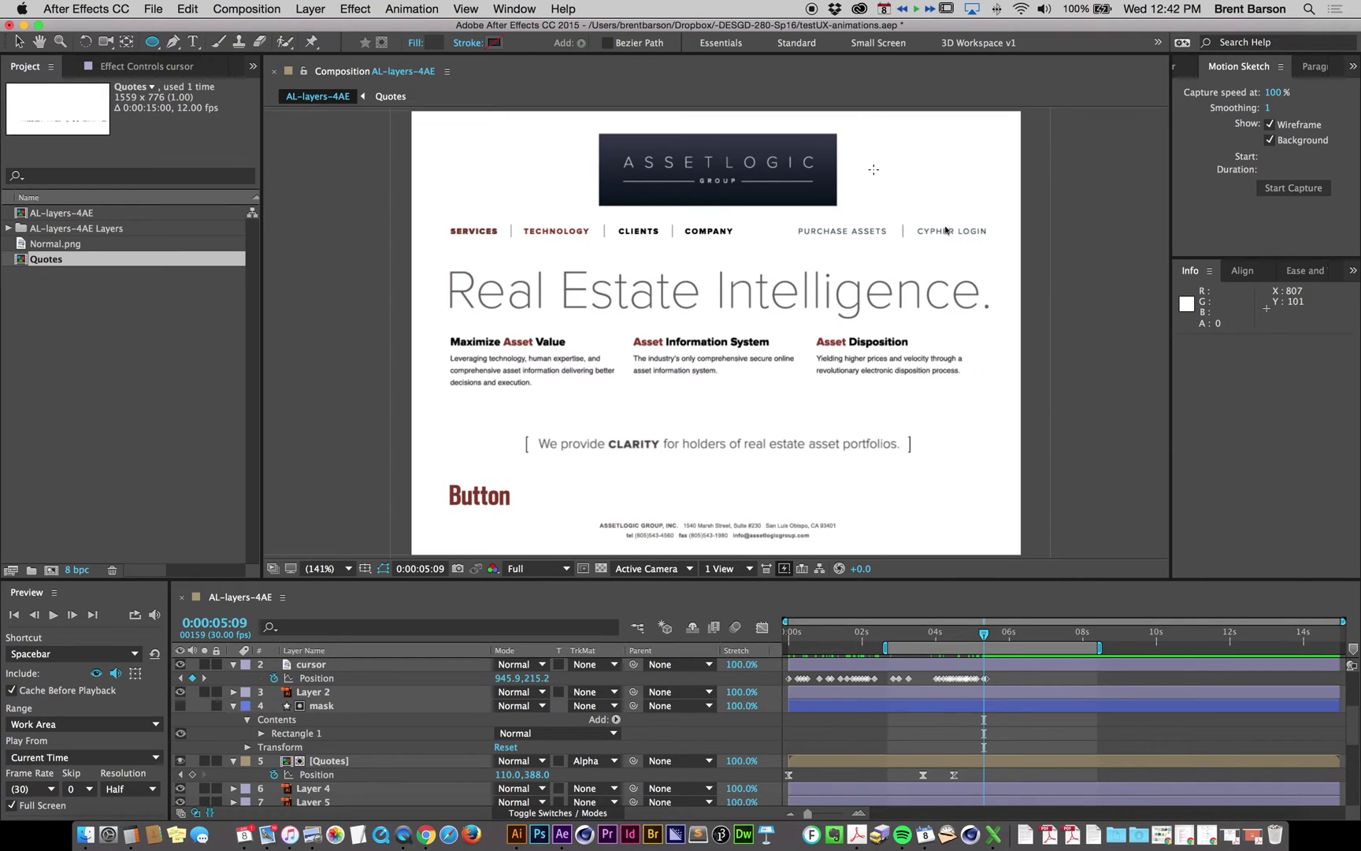
{"action": "left_click_drag", "start_coordinate": [874, 170], "coordinate": [898, 195]}
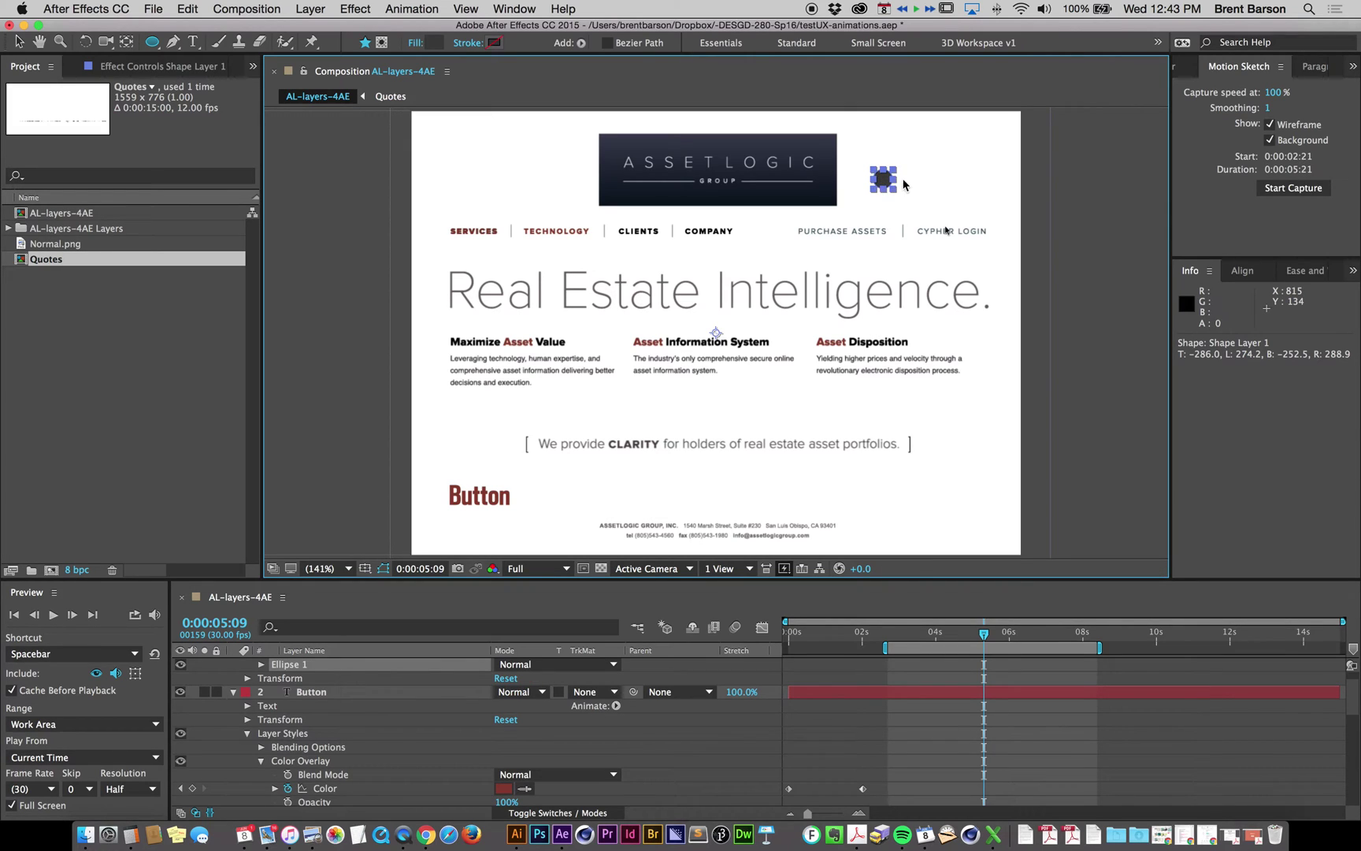
{"action": "key", "text": "v"}
{"action": "left_click", "coordinate": [1050, 175]}
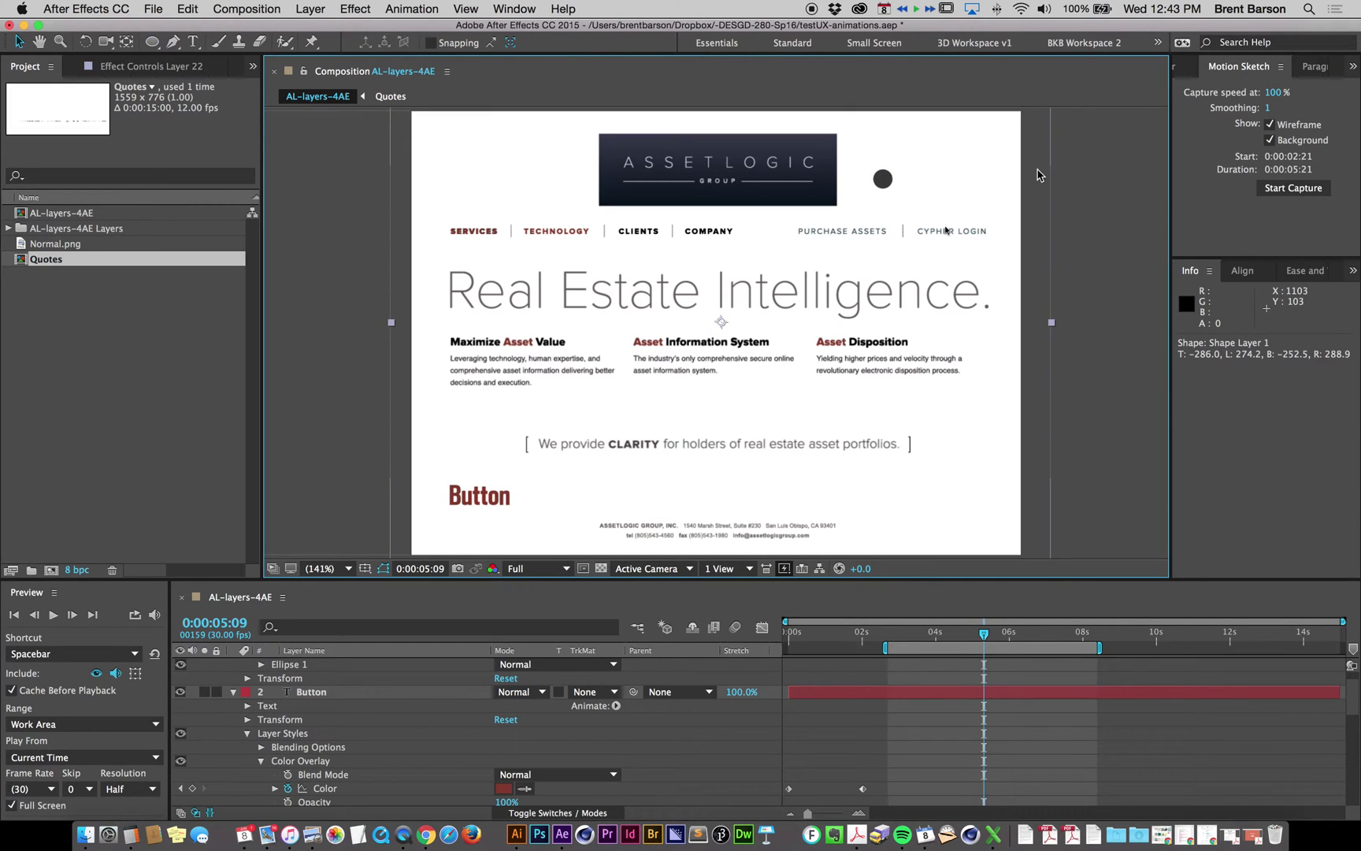
Step: Select Shape Layer 1 and scale its circle down to 82%
{"action": "key", "text": "period"}
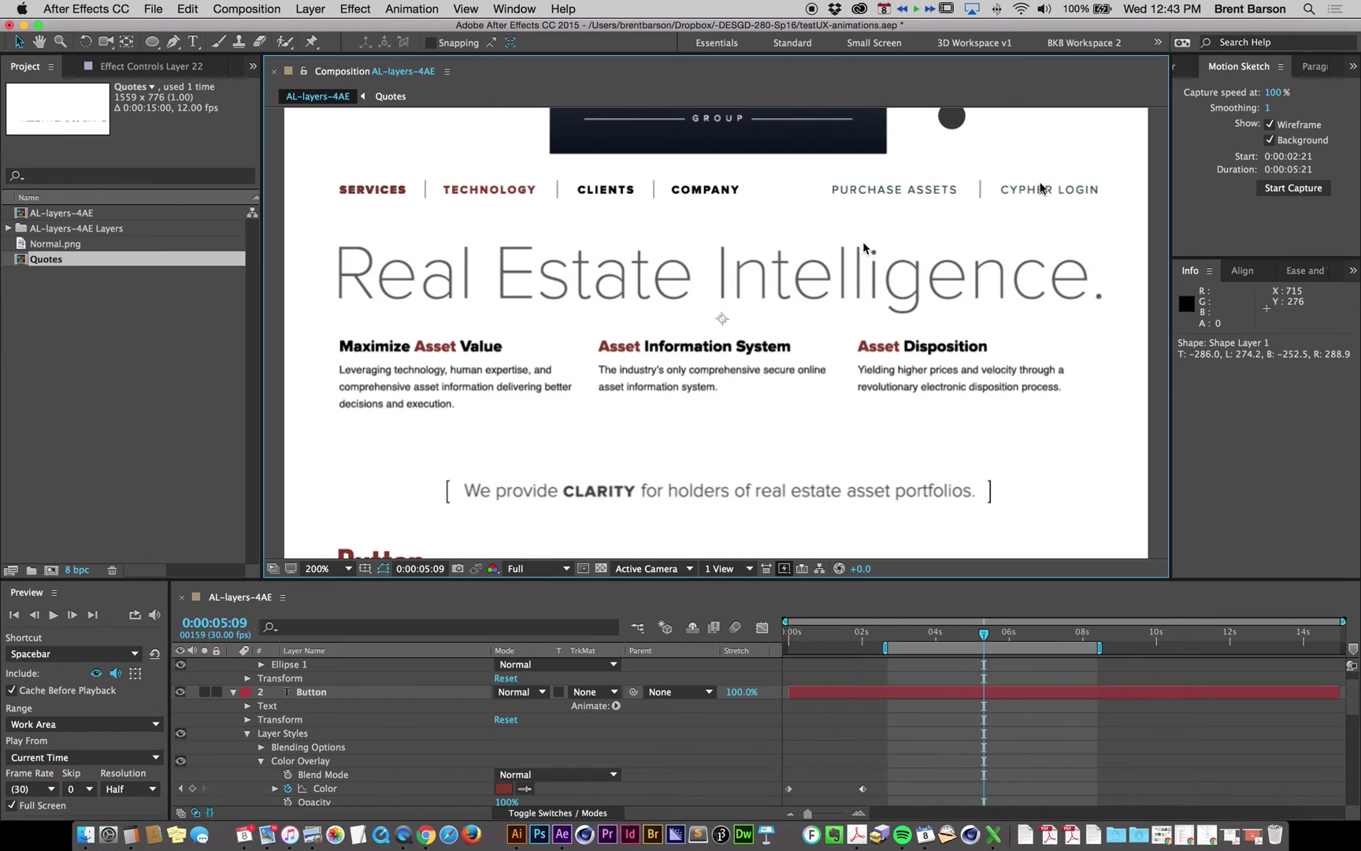
{"action": "key", "text": "space"}
{"action": "left_click_drag", "start_coordinate": [864, 248], "coordinate": [858, 318]}
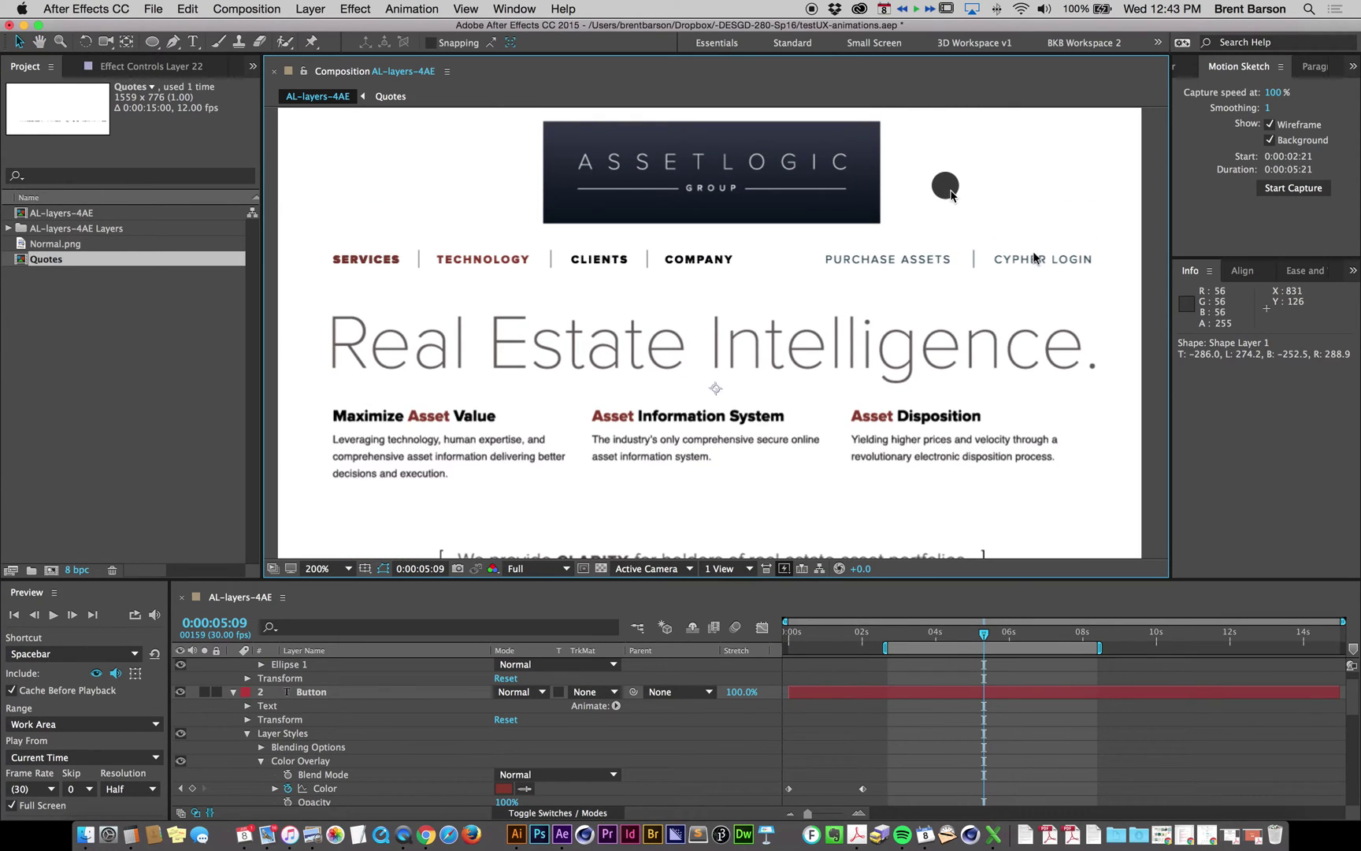
{"action": "scroll", "coordinate": [296, 739], "scroll_direction": "up", "scroll_amount": 2}
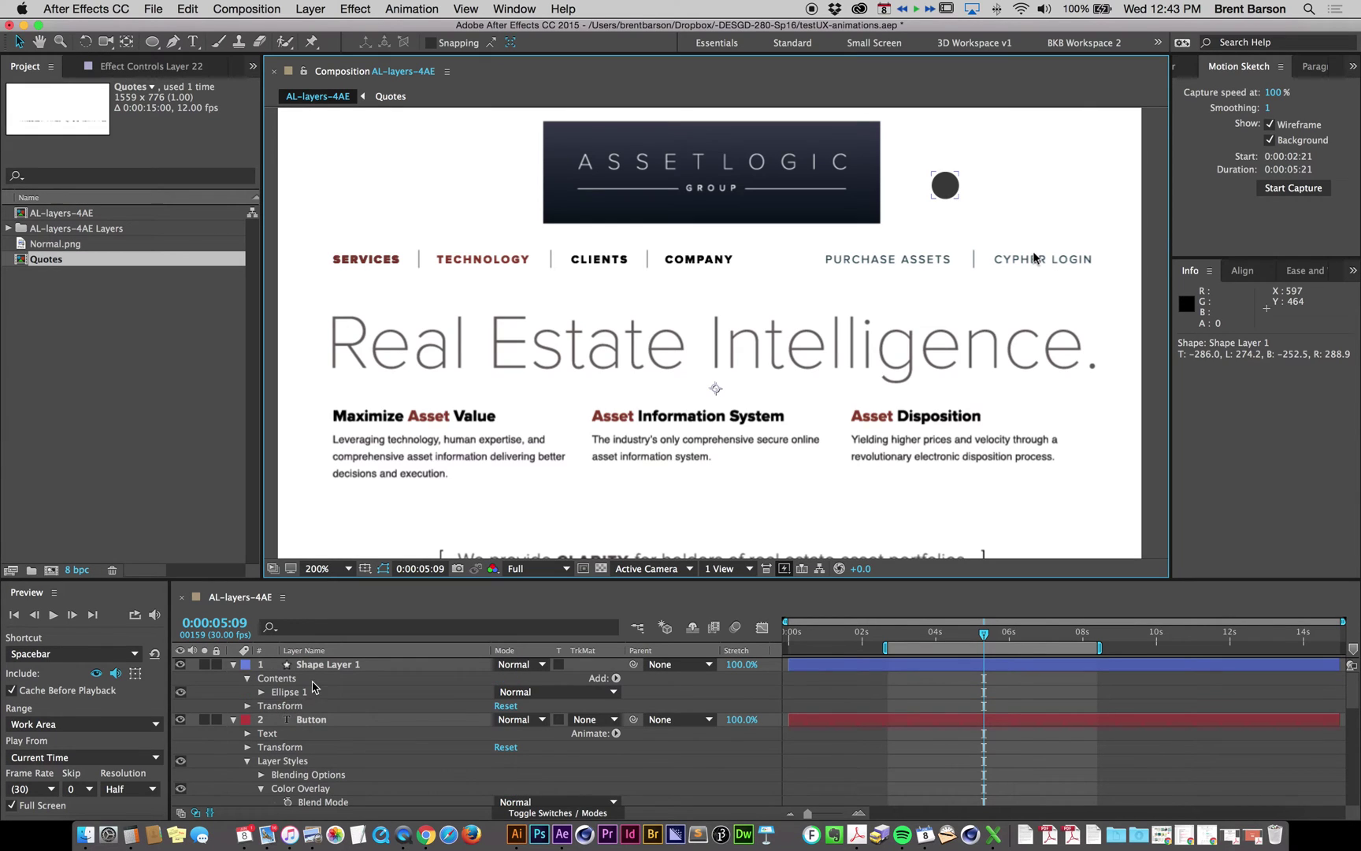
{"action": "left_click", "coordinate": [321, 668]}
{"action": "left_click", "coordinate": [321, 669]}
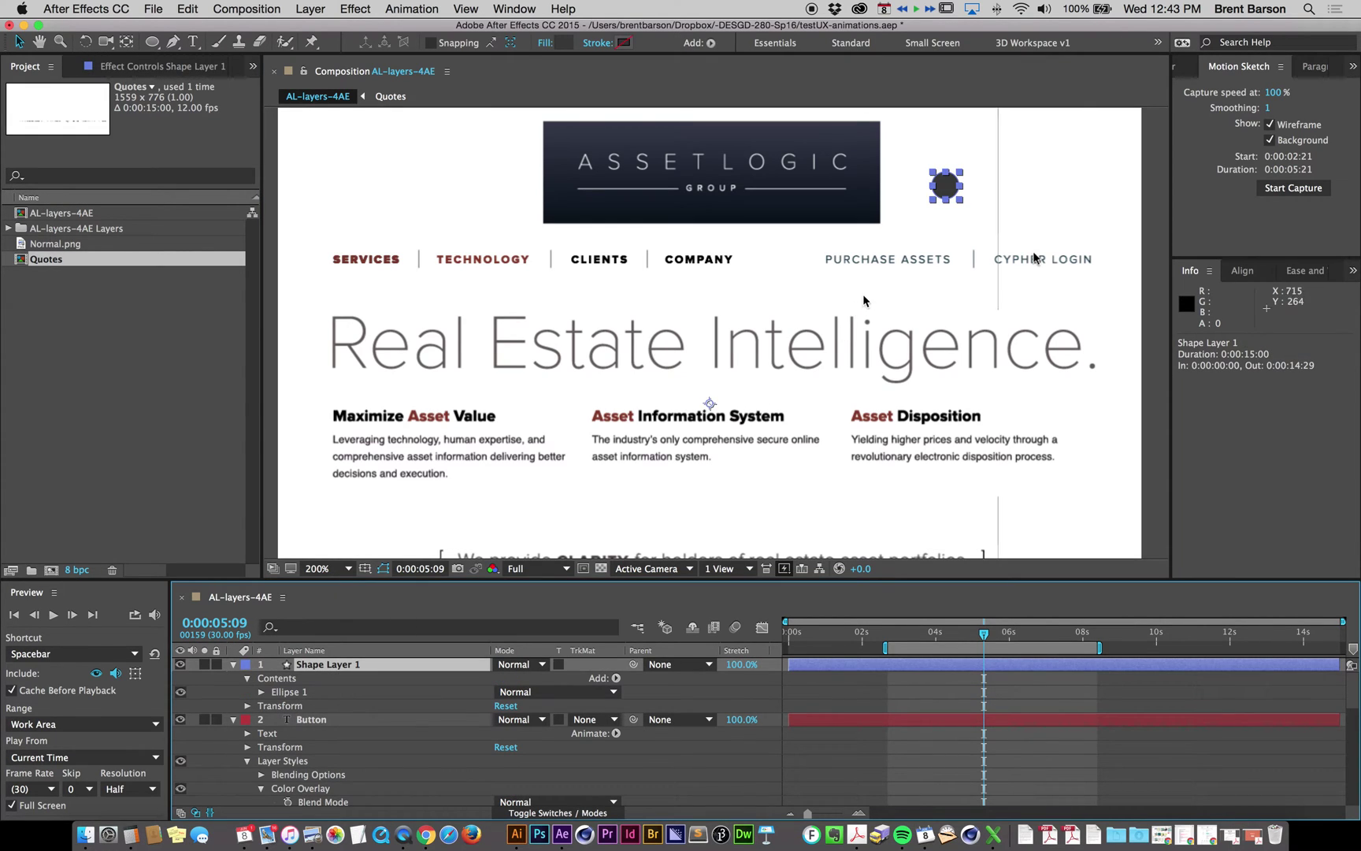
{"action": "left_click_drag", "start_coordinate": [962, 204], "coordinate": [932, 266]}
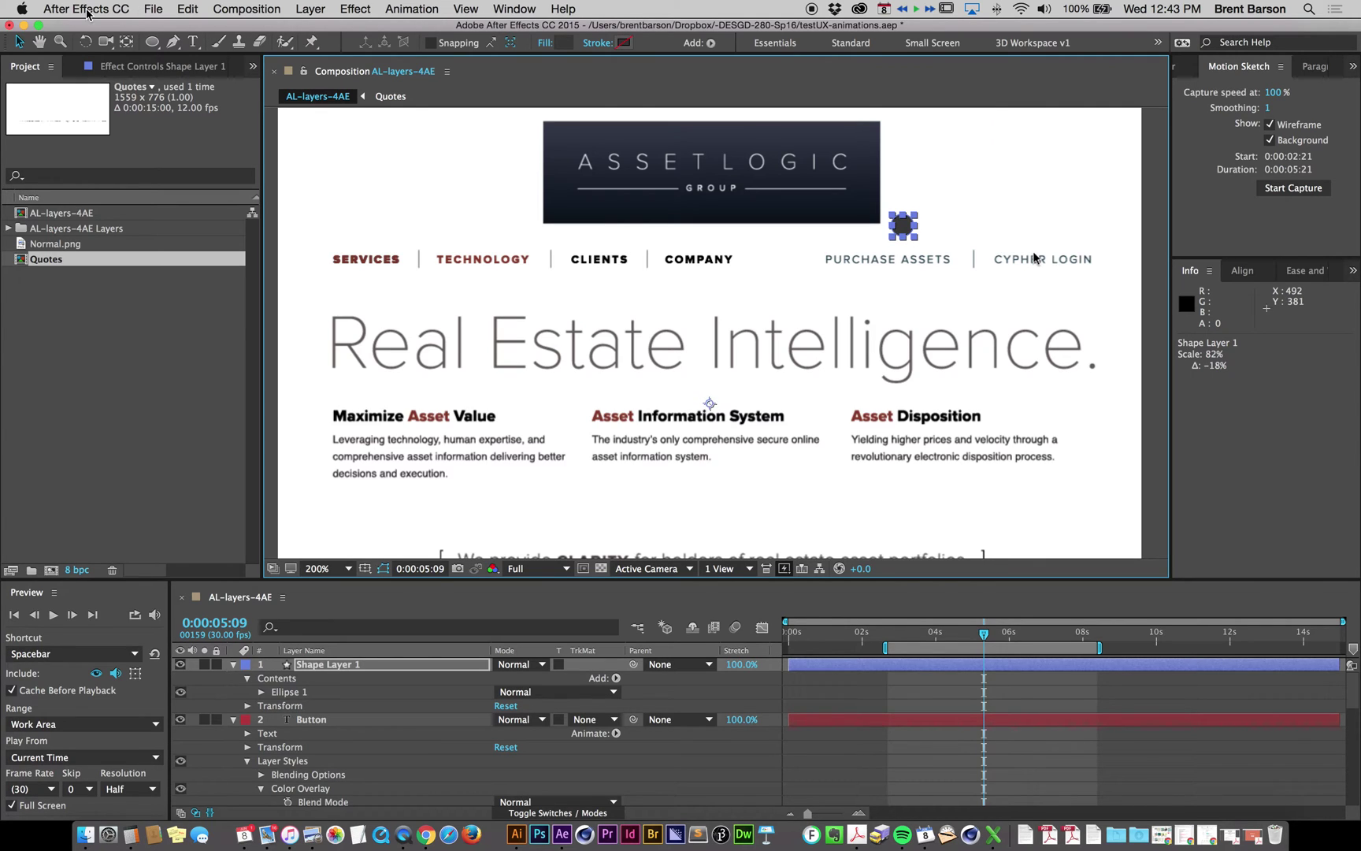
Step: Move the circle's anchor point to its centre with the Pan Behind tool, at about 291.0, -267.8
{"action": "left_click", "coordinate": [126, 43]}
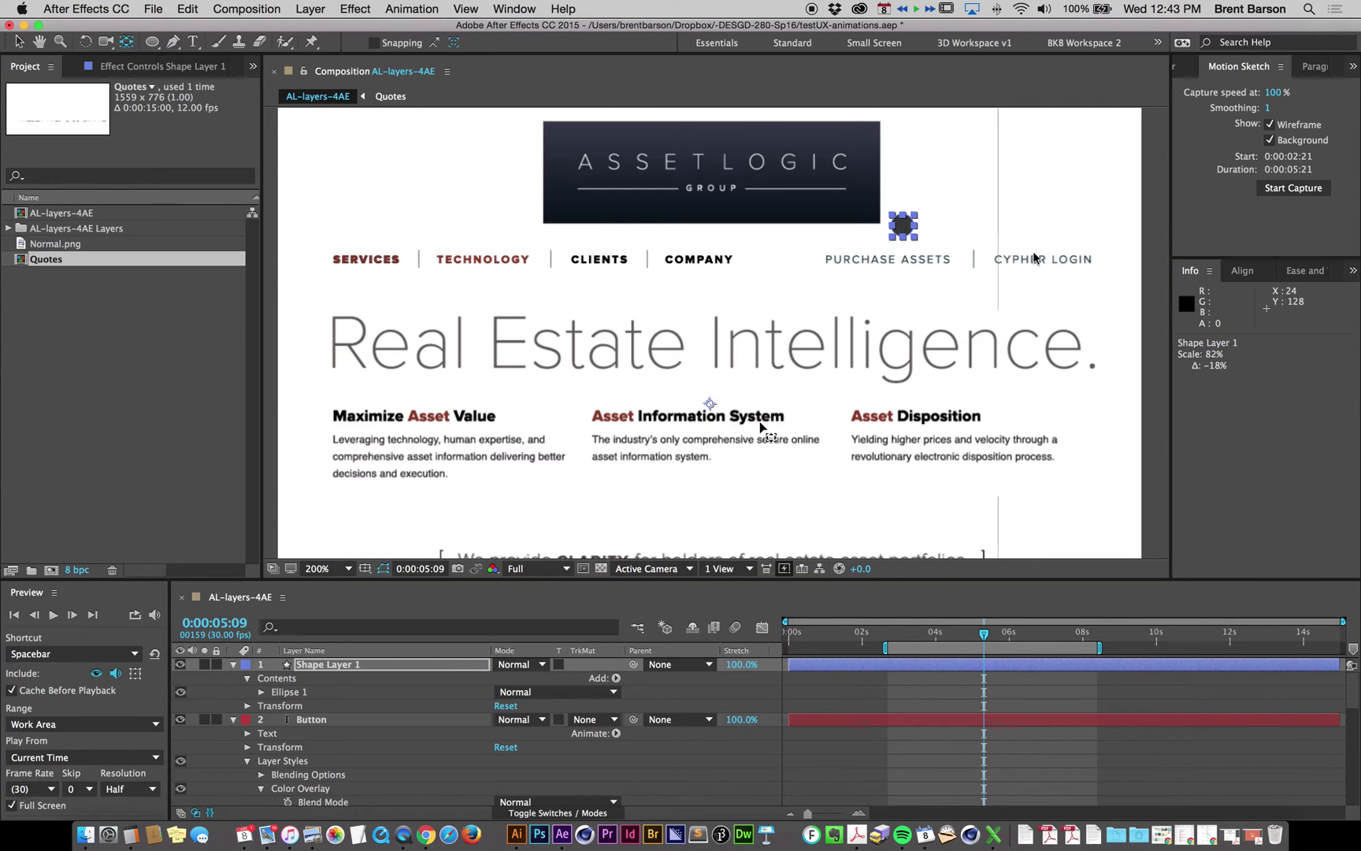
{"action": "left_click_drag", "start_coordinate": [708, 404], "coordinate": [748, 366]}
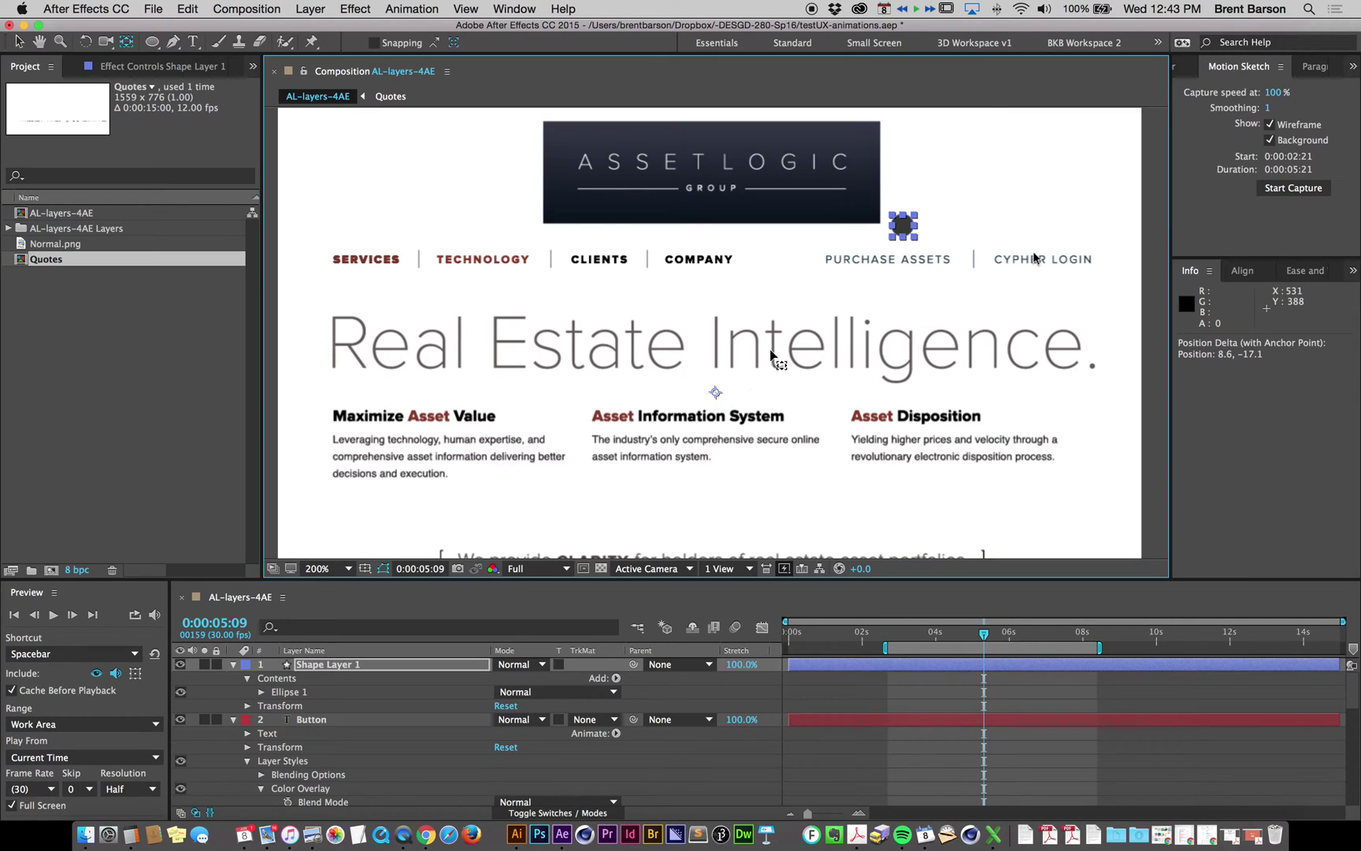
{"action": "left_click_drag", "start_coordinate": [835, 293], "coordinate": [496, 496]}
{"action": "key", "text": "period"}
{"action": "key", "text": "period"}
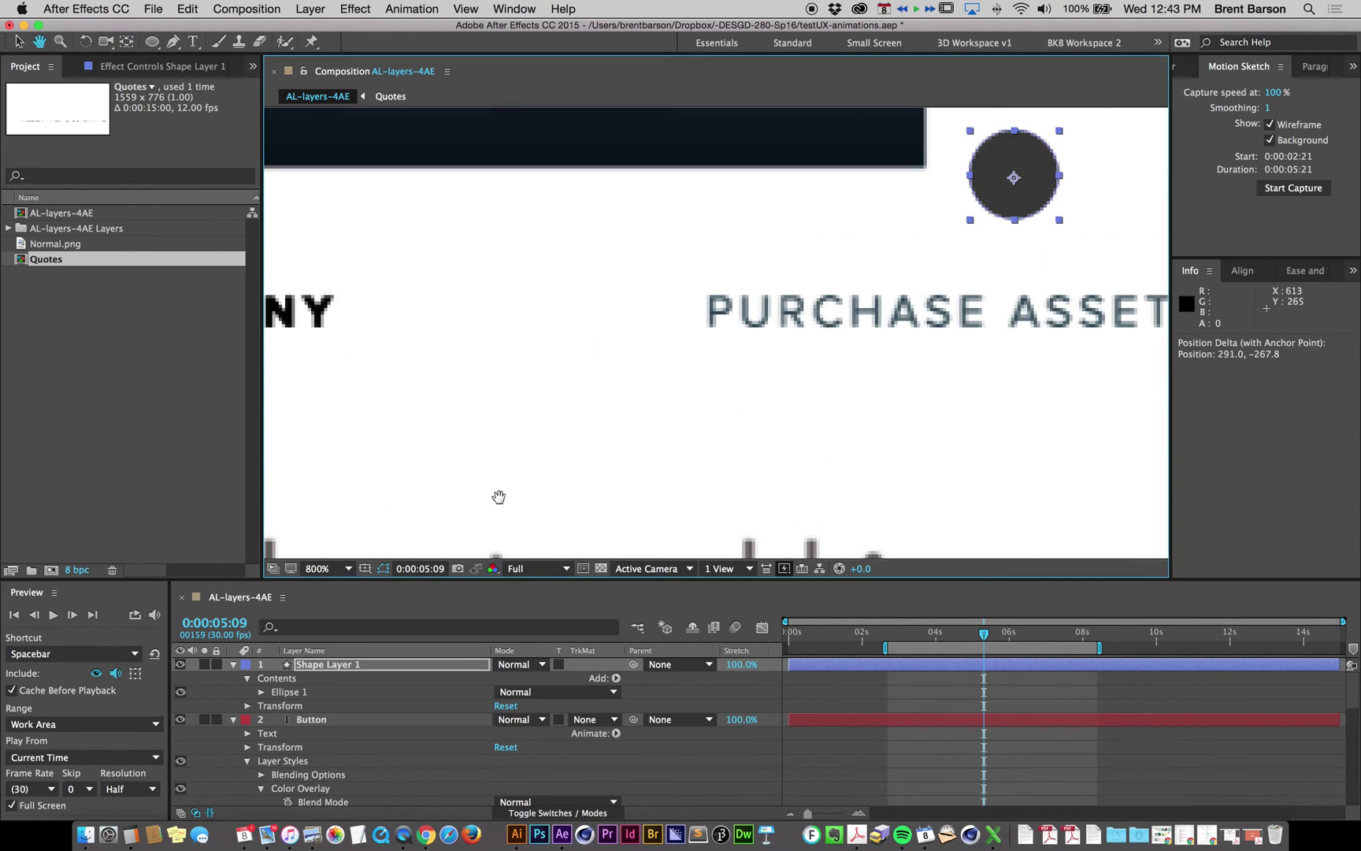
Step: Enlarge the circle to about 105.7% and move it to about 792.5, 162.5 above PURCHASE ASSETS
{"action": "key", "text": "v"}
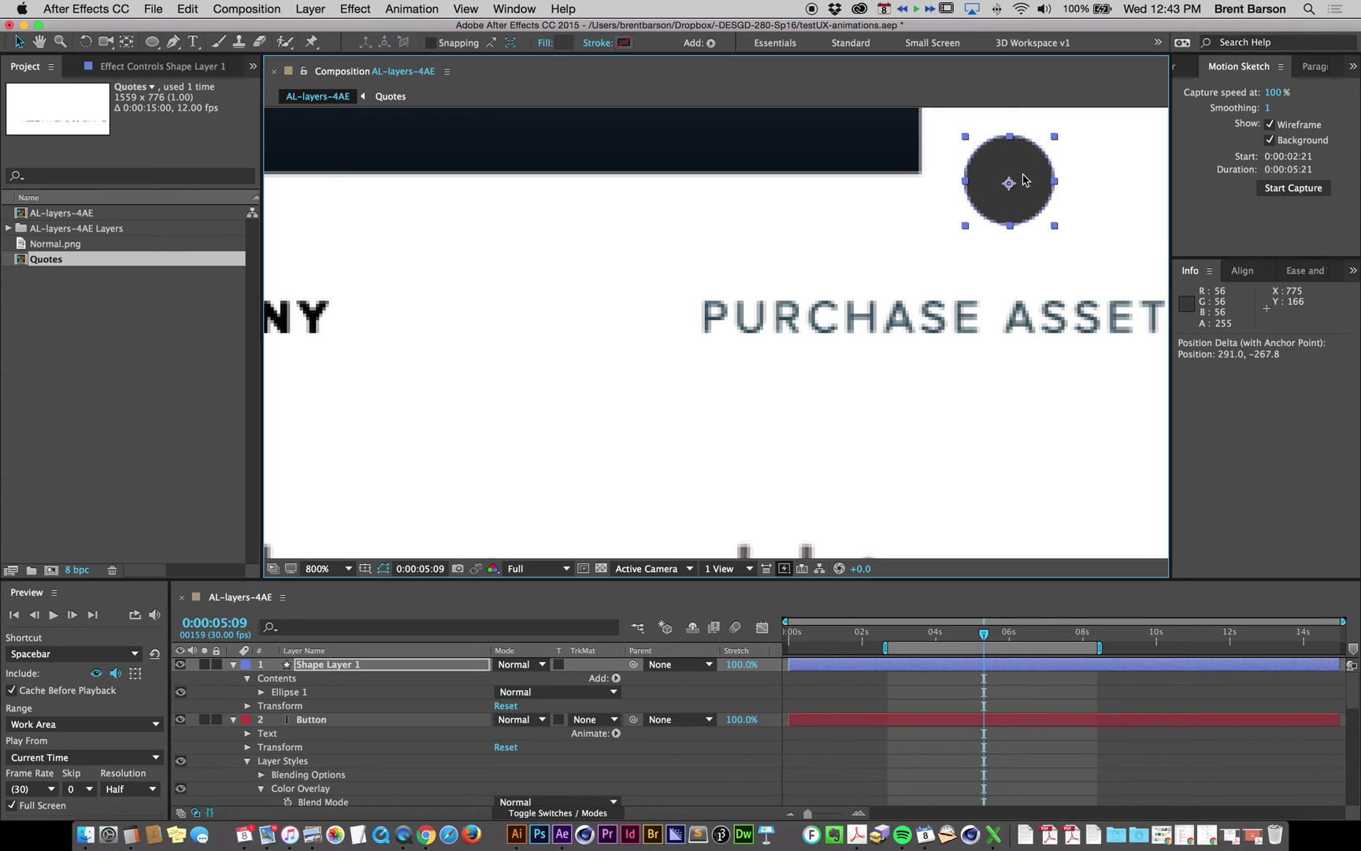
{"action": "scroll", "coordinate": [968, 270], "scroll_direction": "down", "scroll_amount": 1}
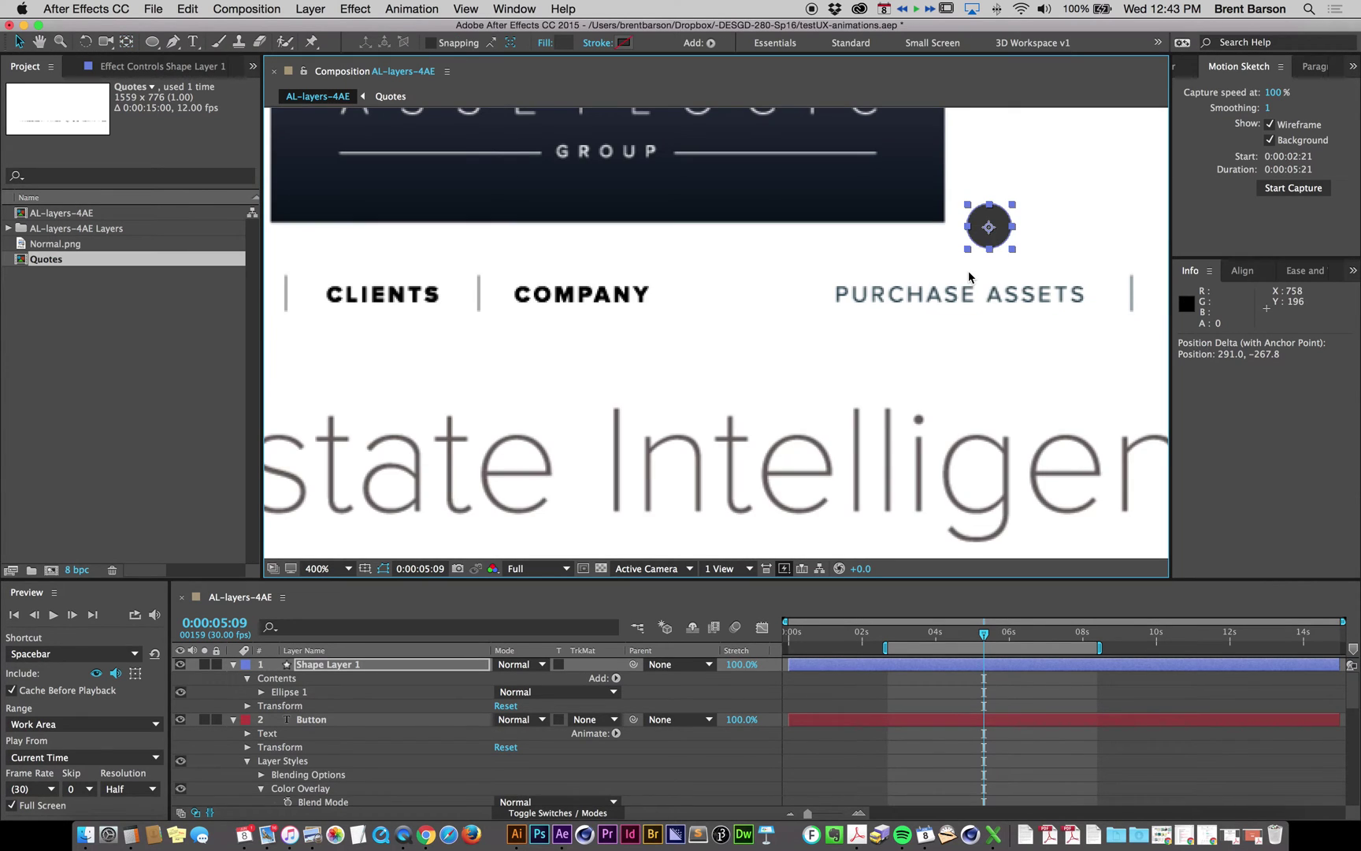
{"action": "left_click_drag", "start_coordinate": [1013, 252], "coordinate": [1044, 209]}
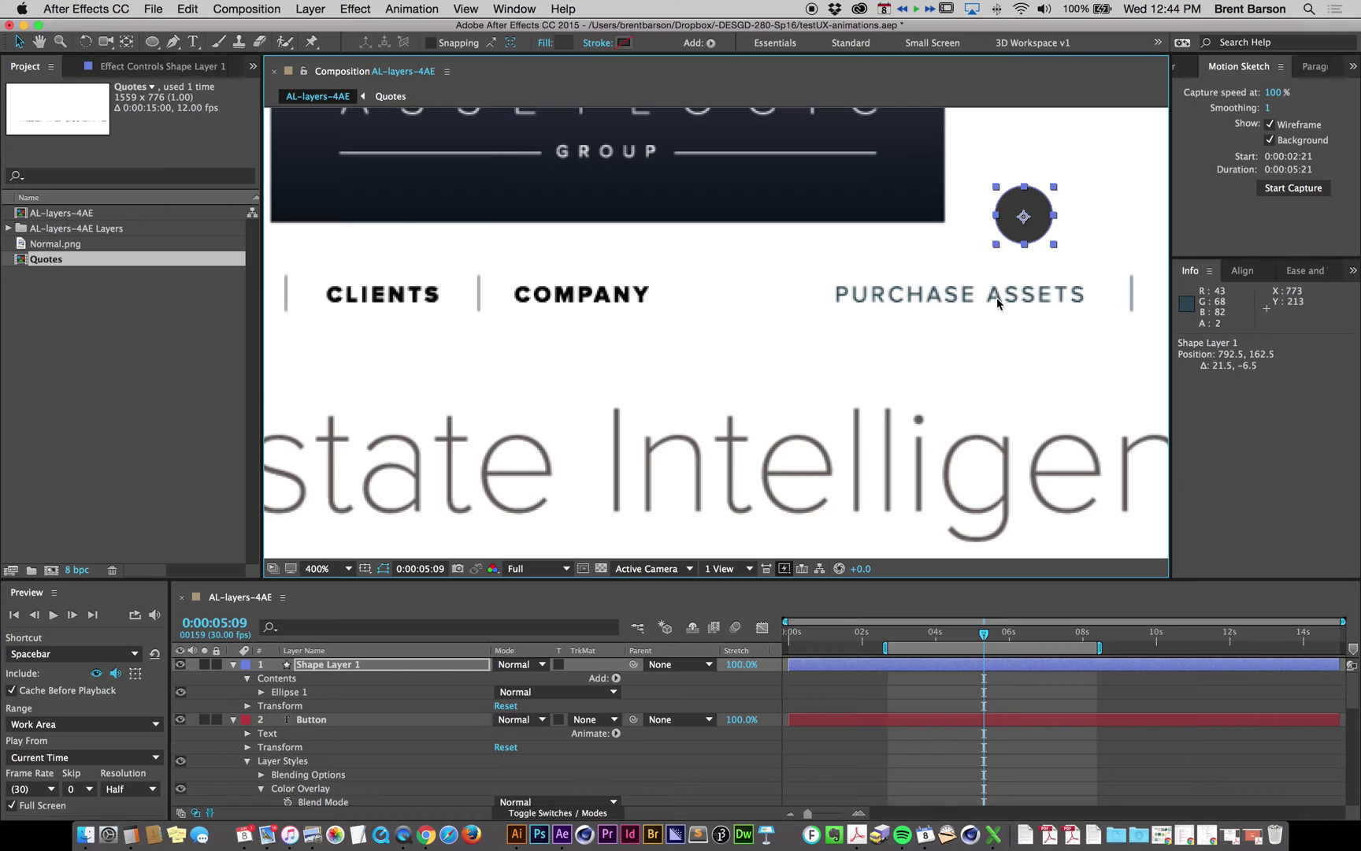
{"action": "right_click", "coordinate": [964, 296]}
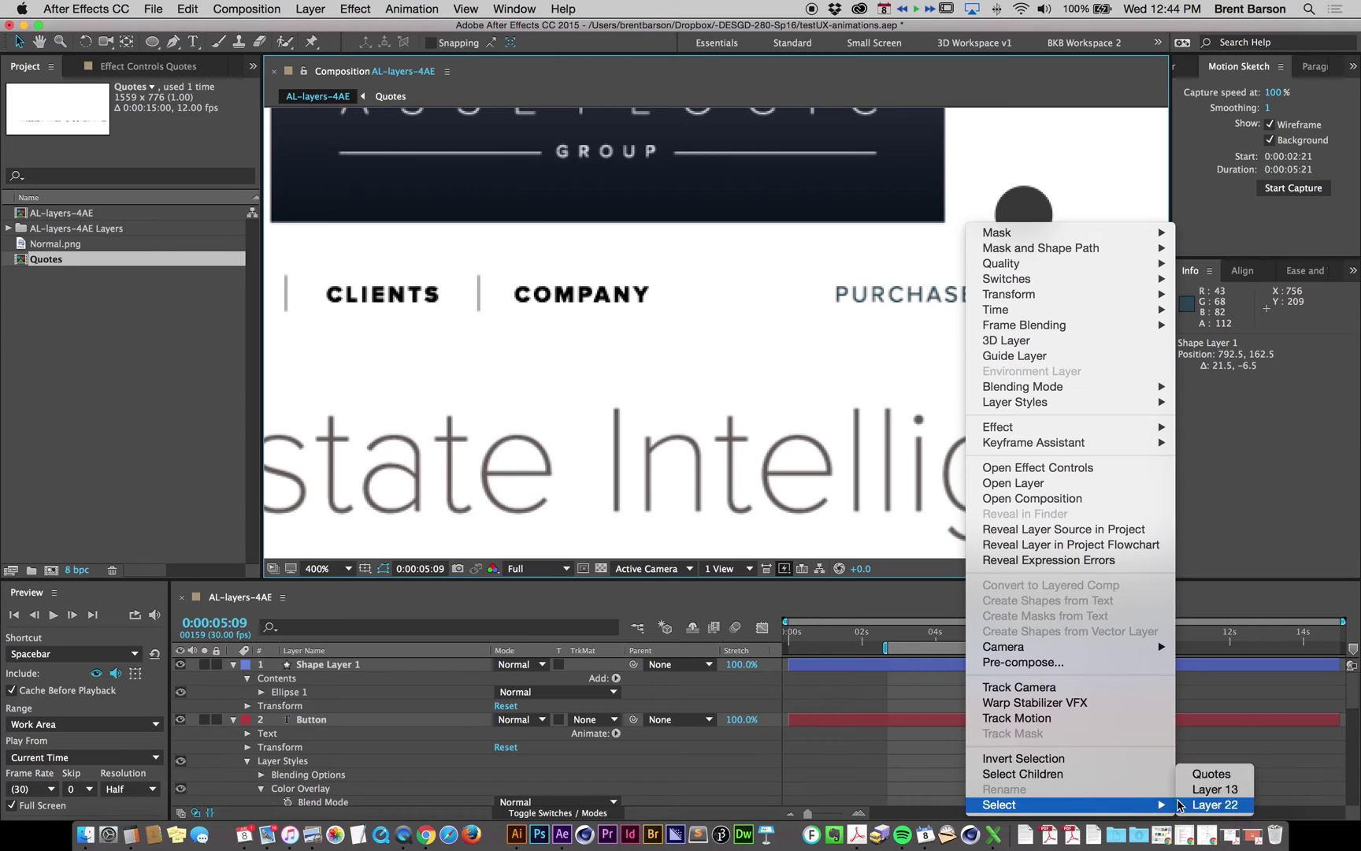
{"action": "left_click", "coordinate": [1210, 805]}
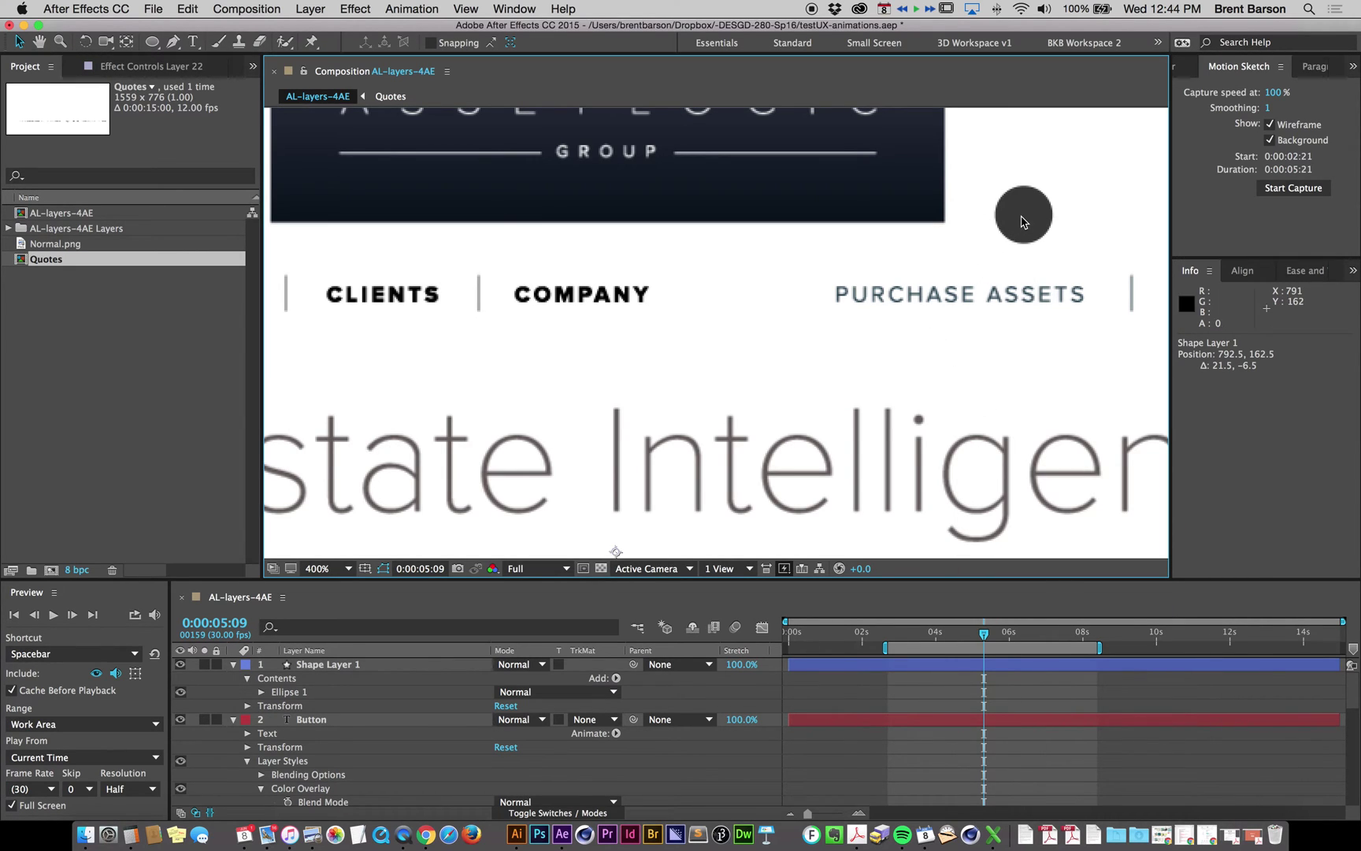
{"action": "left_click", "coordinate": [936, 668]}
{"action": "left_click", "coordinate": [936, 669]}
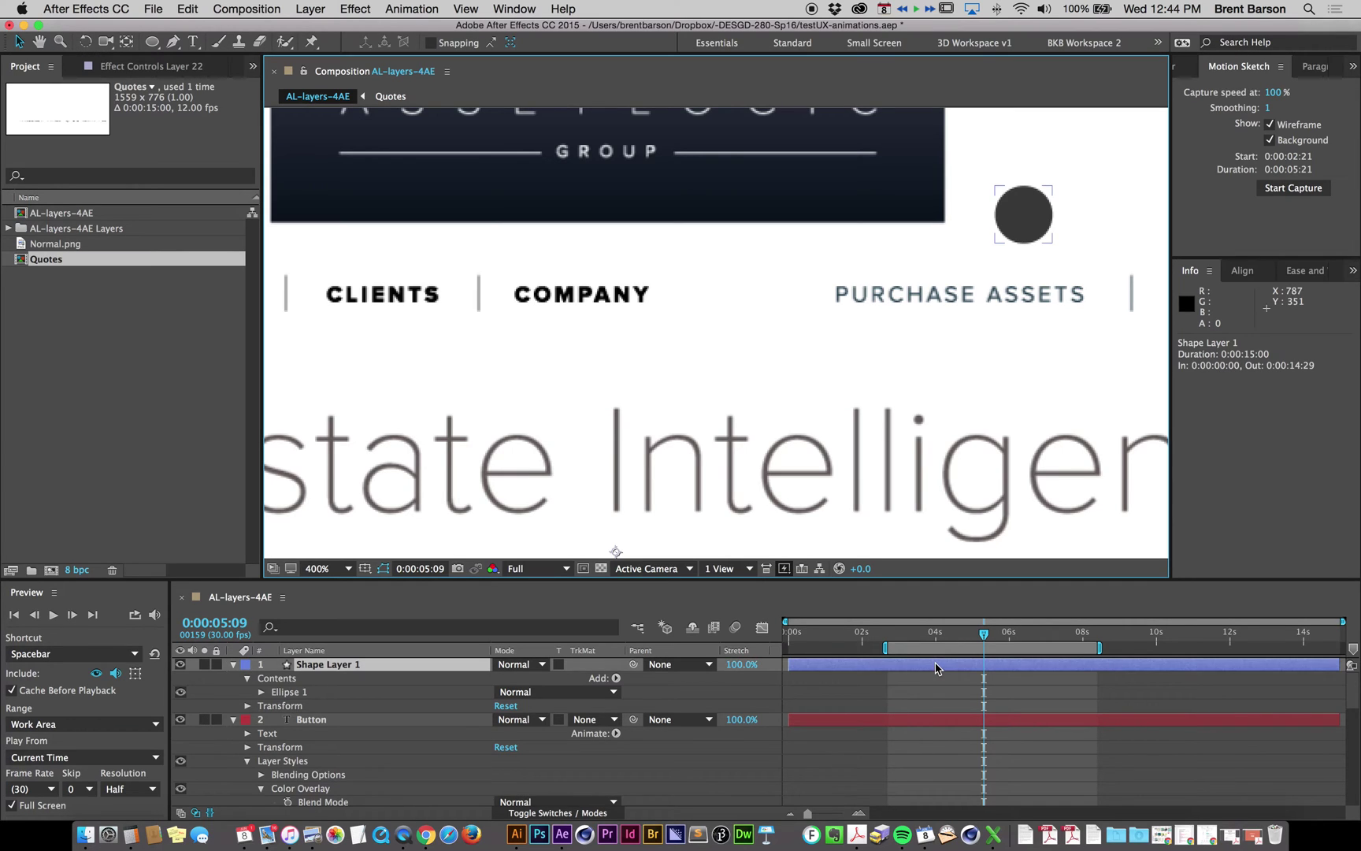
{"action": "left_click", "coordinate": [918, 632]}
{"action": "left_click_drag", "start_coordinate": [877, 634], "coordinate": [823, 632]}
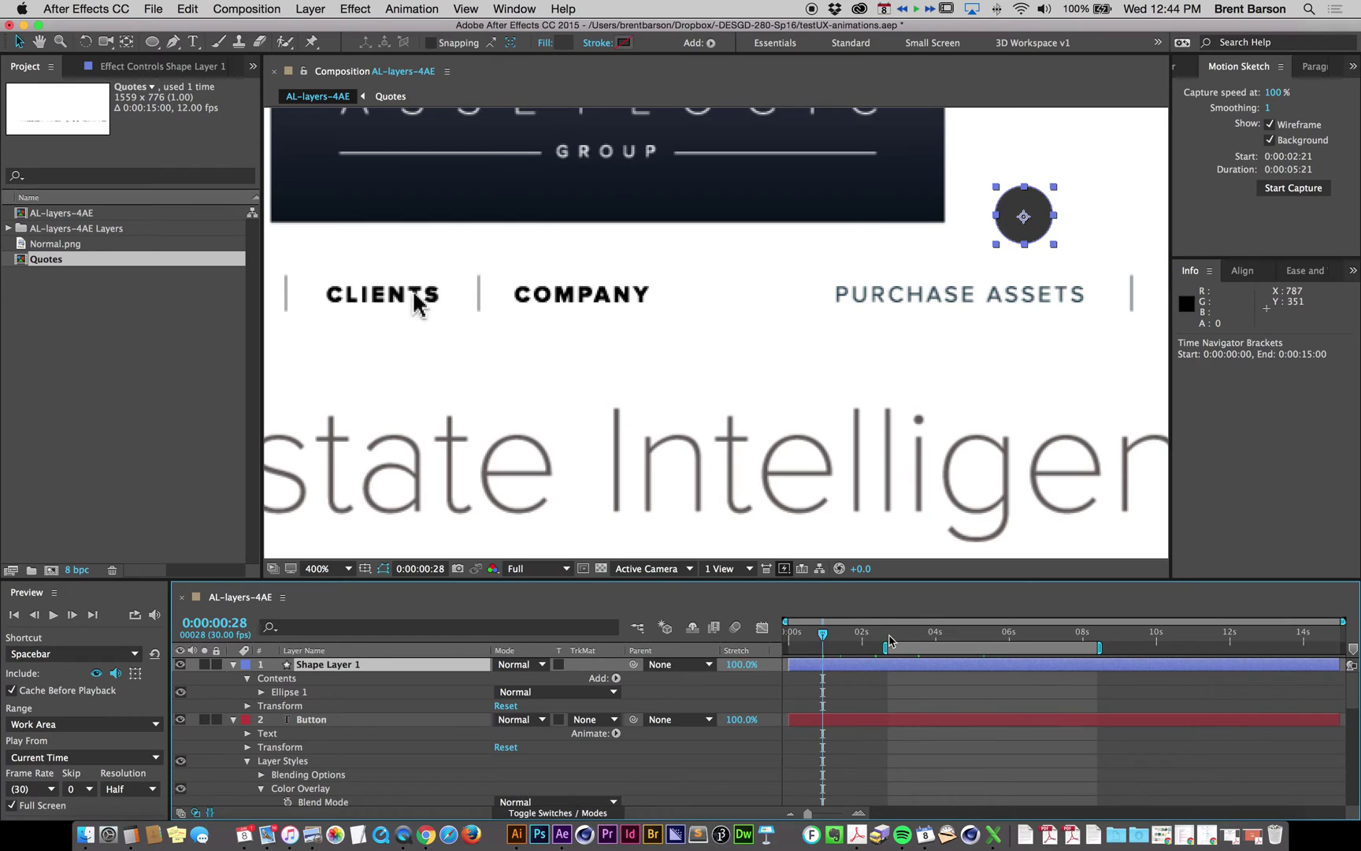
Step: Reduce the Button layer to its keyframed properties in the timeline and select the cursor layer
{"action": "left_click", "coordinate": [930, 723]}
{"action": "key", "text": "u"}
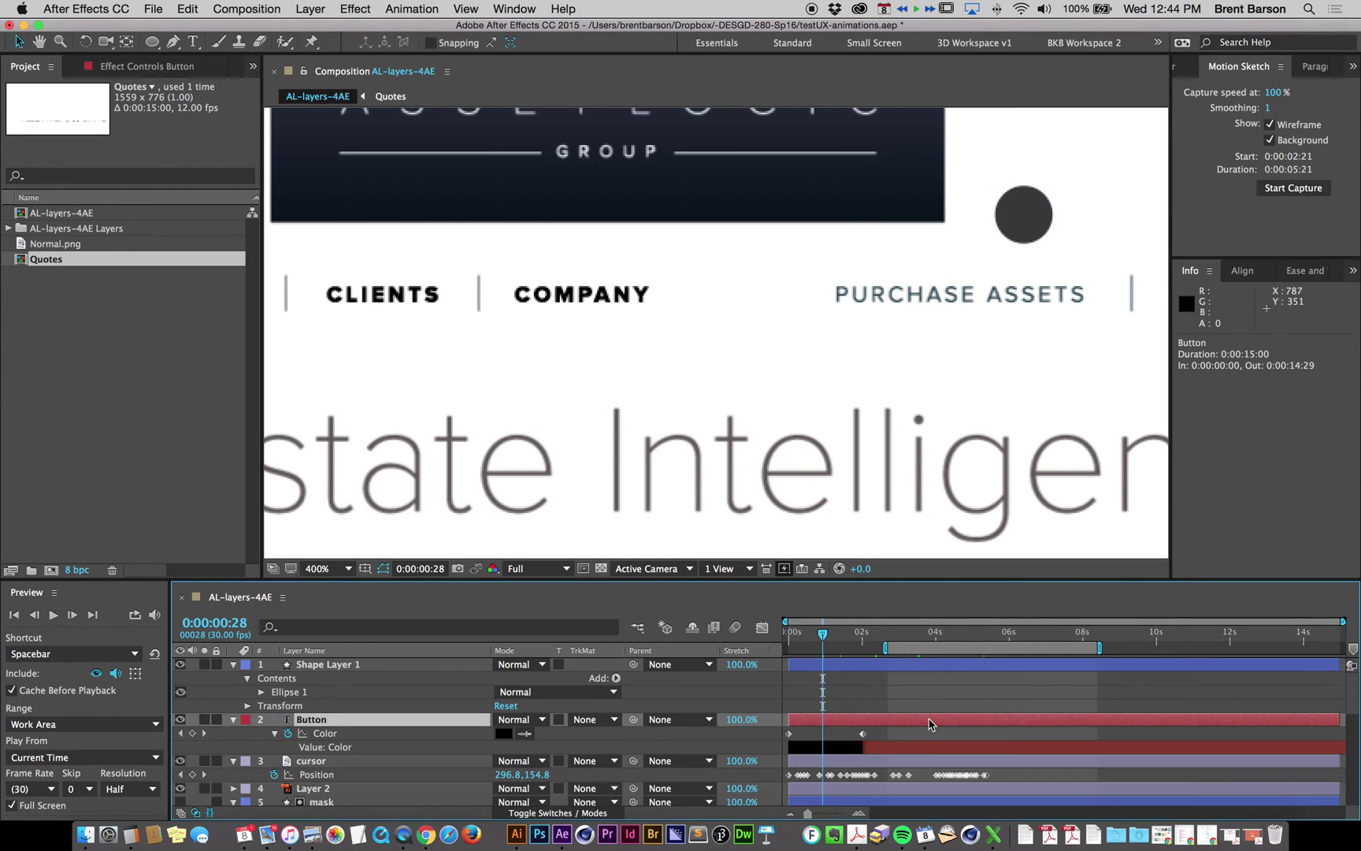
{"action": "left_click", "coordinate": [937, 761]}
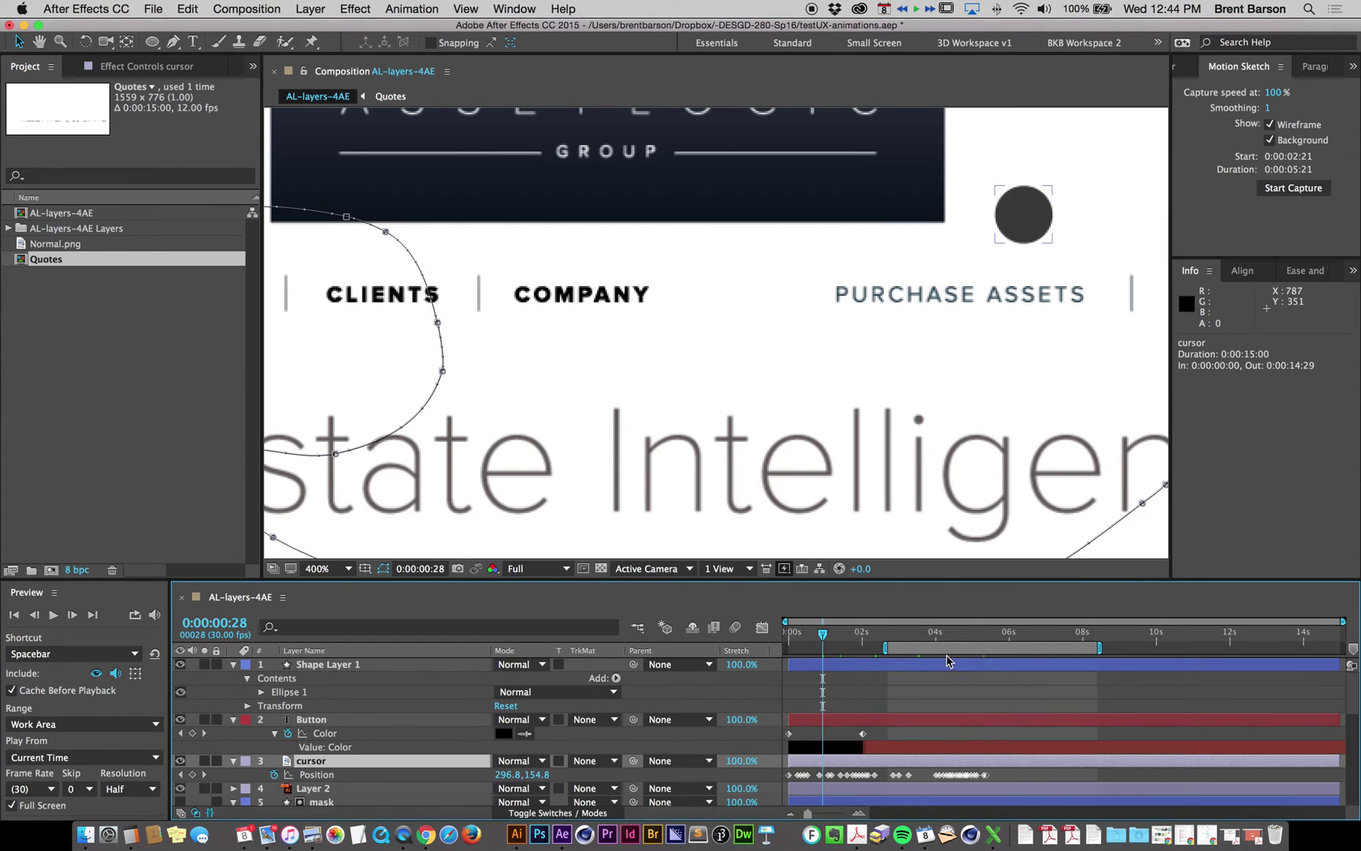
Step: Set the time to 0:00:05:08 and place the circle over the cursor on CYPHER LOGIN, at about 937.0, 210.0
{"action": "left_click_drag", "start_coordinate": [949, 633], "coordinate": [983, 633]}
{"action": "left_click_drag", "start_coordinate": [938, 405], "coordinate": [551, 404]}
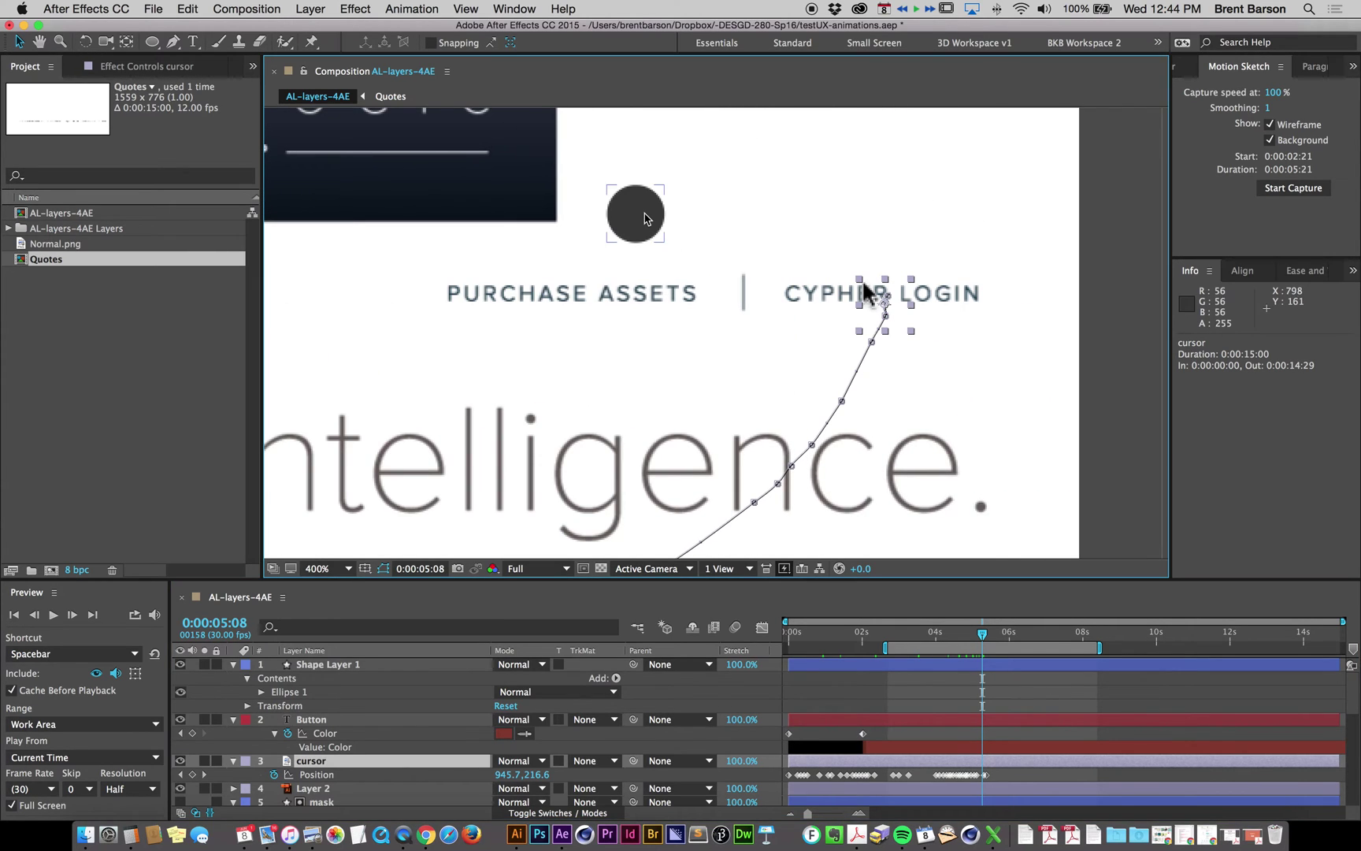
{"action": "left_click", "coordinate": [647, 214]}
{"action": "left_click_drag", "start_coordinate": [642, 214], "coordinate": [885, 285]}
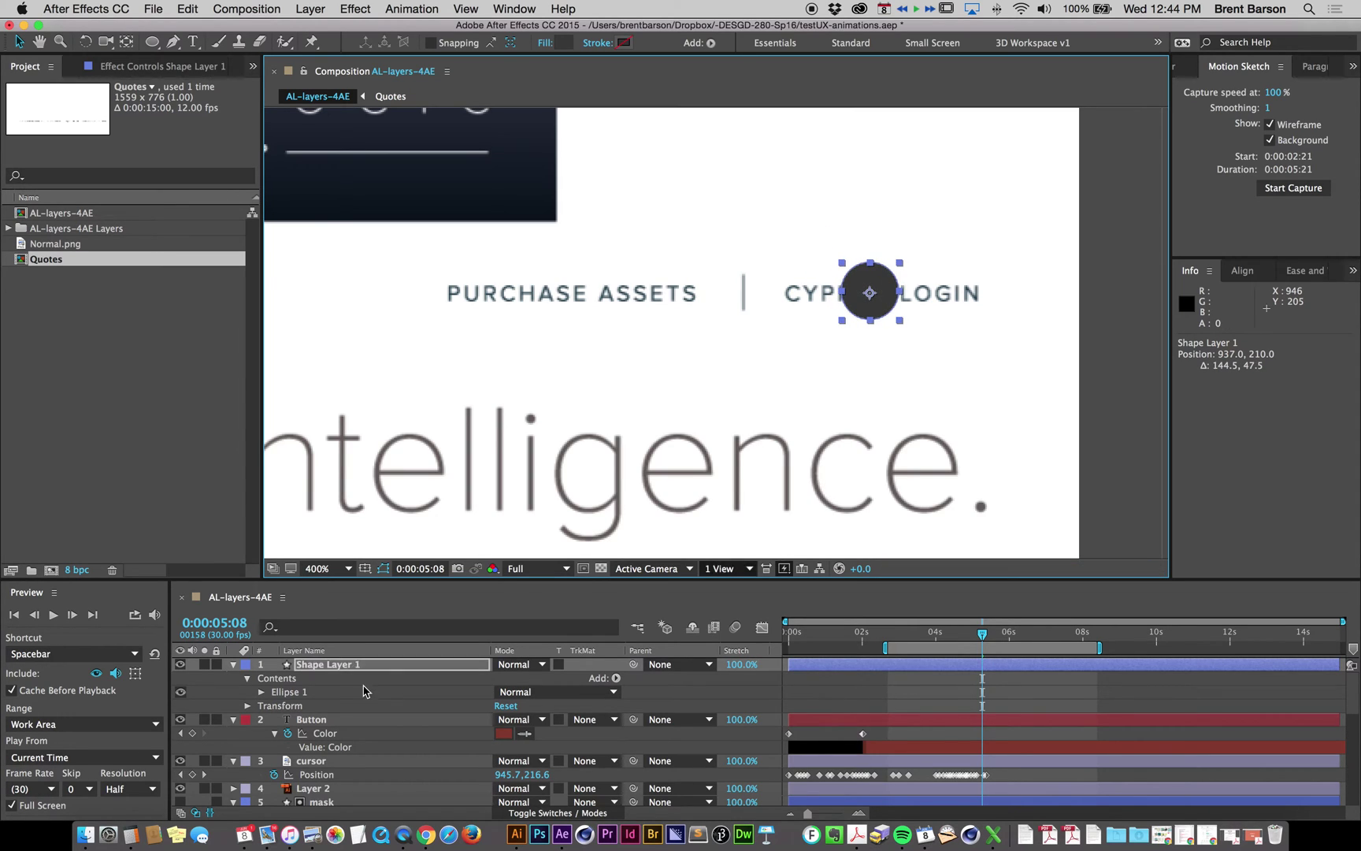
Step: Reorder Shape Layer 1 beneath the cursor layer and make it start at 0:00:05:10
{"action": "left_click", "coordinate": [692, 627]}
{"action": "left_click_drag", "start_coordinate": [308, 669], "coordinate": [315, 776]}
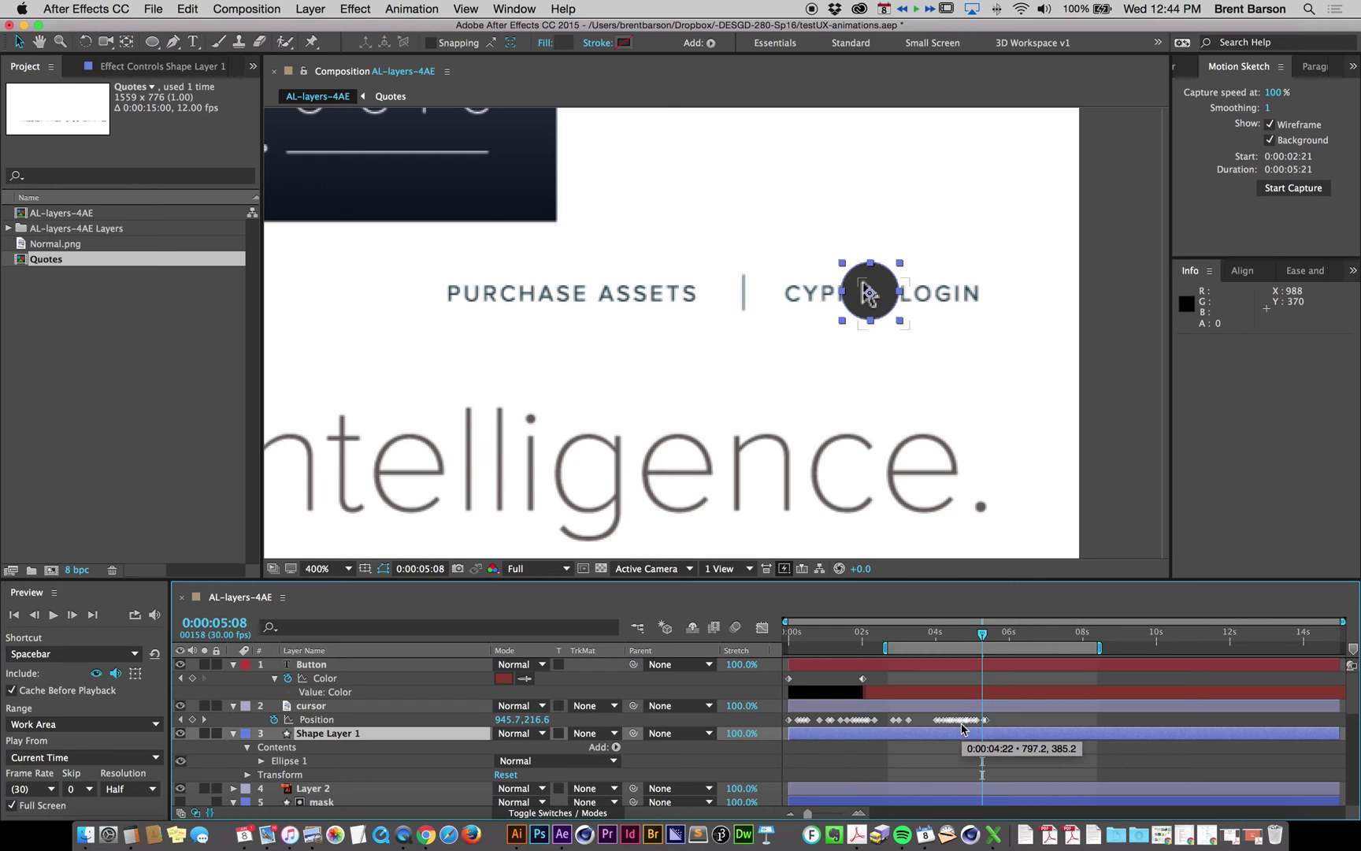
{"action": "key", "text": "Page_Down"}
{"action": "key", "text": "Page_Down"}
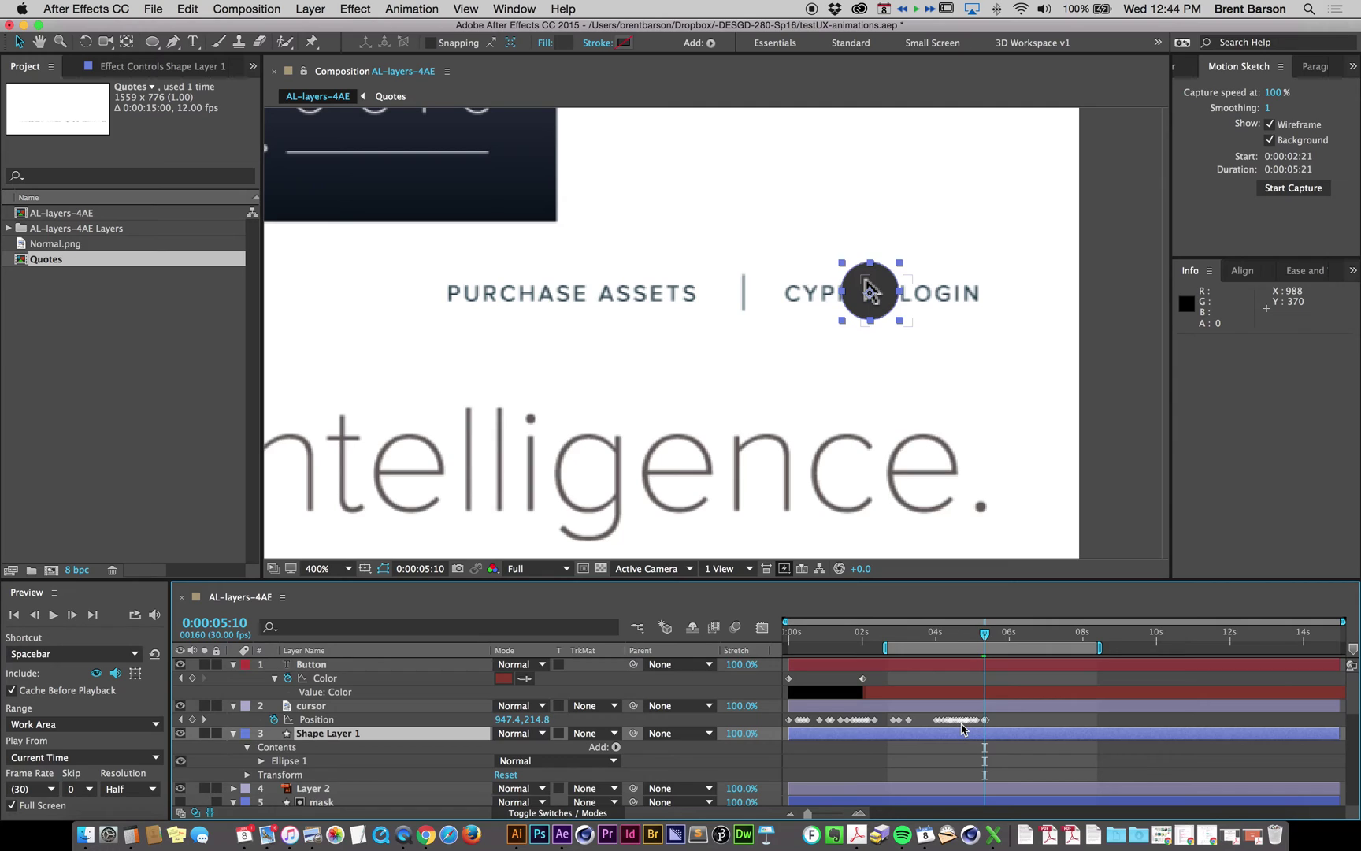
{"action": "key", "text": "bracketleft"}
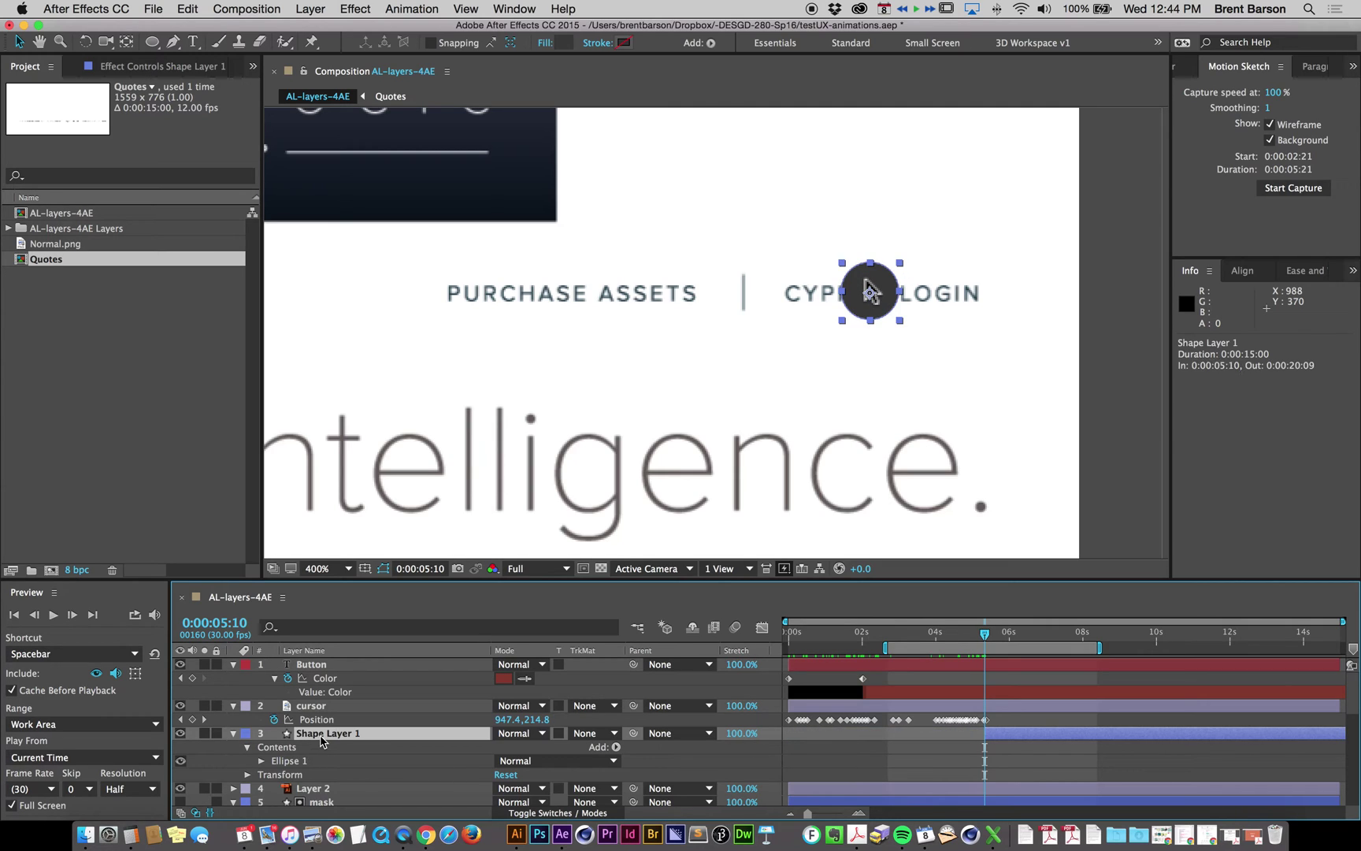
Step: Rename Shape Layer 1 as "click animation"
{"action": "key", "text": "Return"}
{"action": "type", "text": "click animation"}
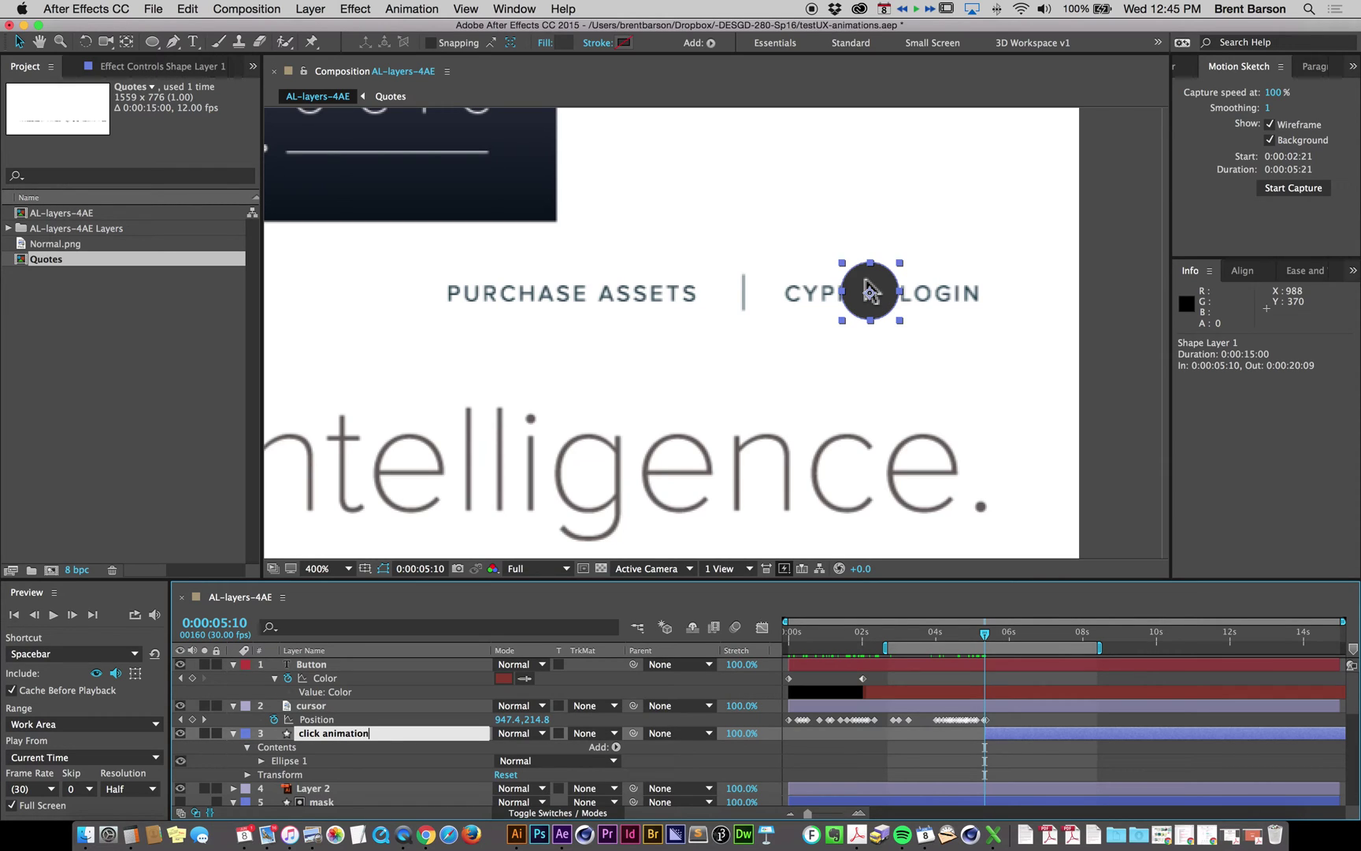
{"action": "key", "text": "Return"}
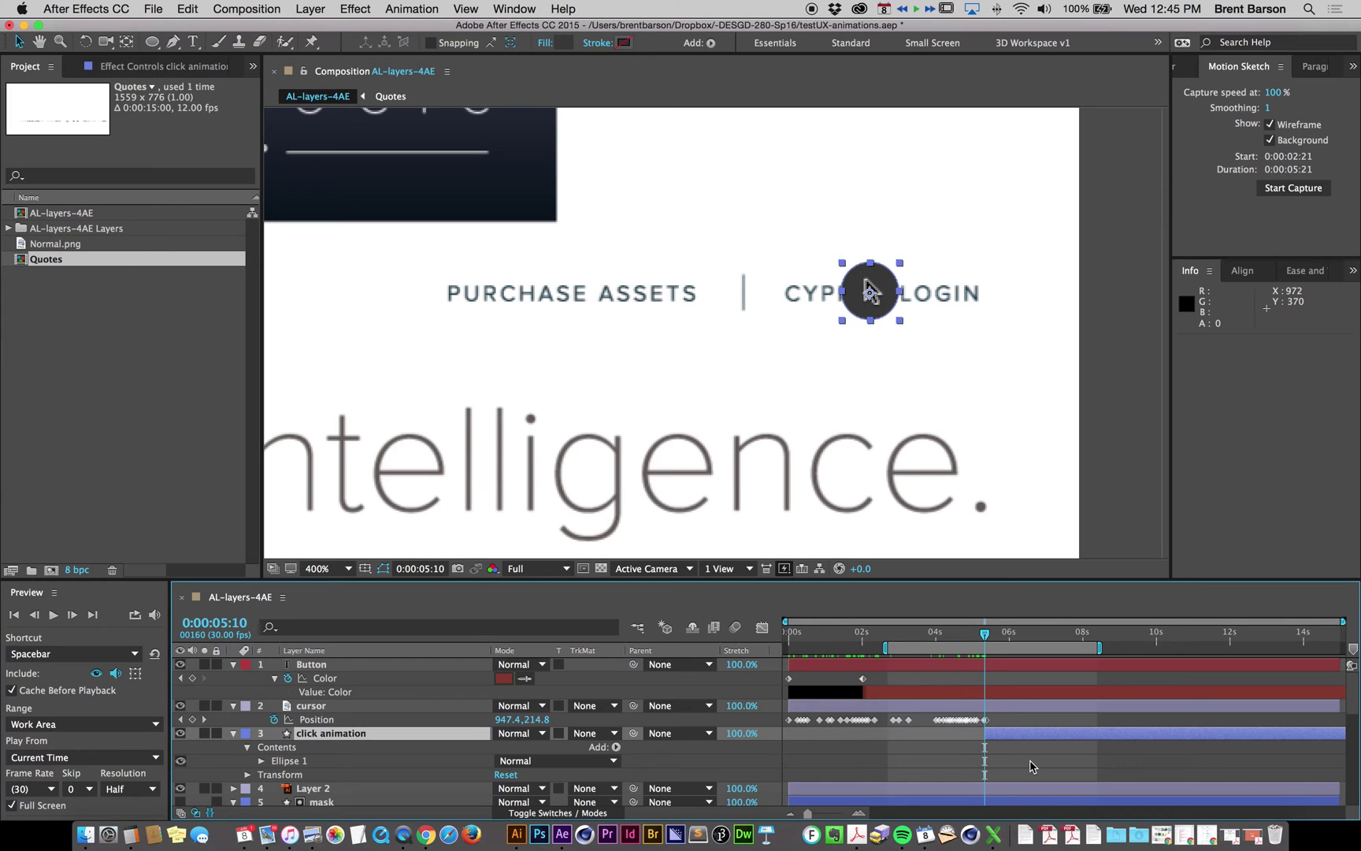
Step: Keyframe the click animation layer's Scale at 49.7% on 0:00:05:10 and 105.7% on 0:00:05:14
{"action": "key", "text": "alt+shift+s"}
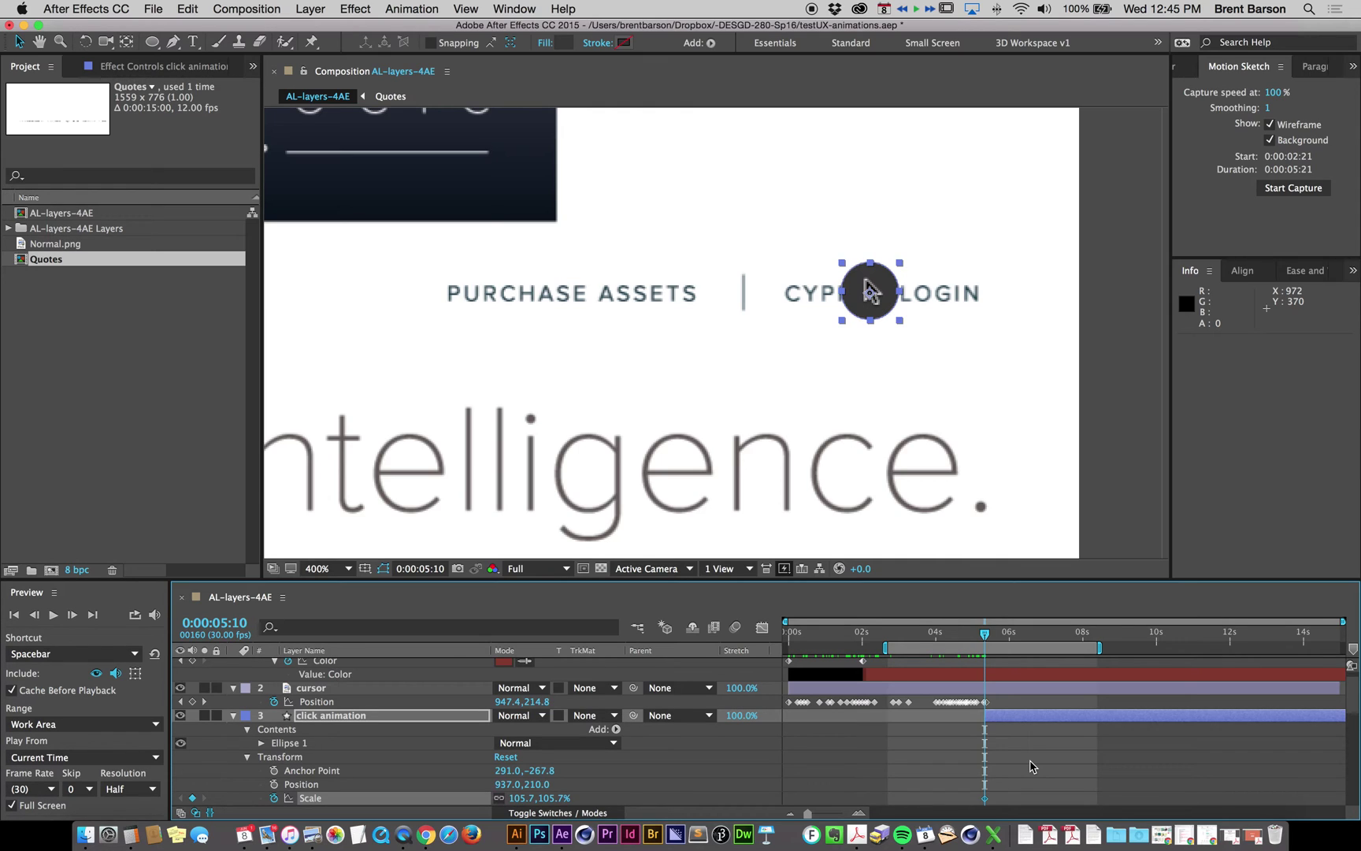
{"action": "key", "text": "Page_Down"}
{"action": "key", "text": "Page_Down"}
{"action": "key", "text": "Page_Down"}
{"action": "key", "text": "Page_Down"}
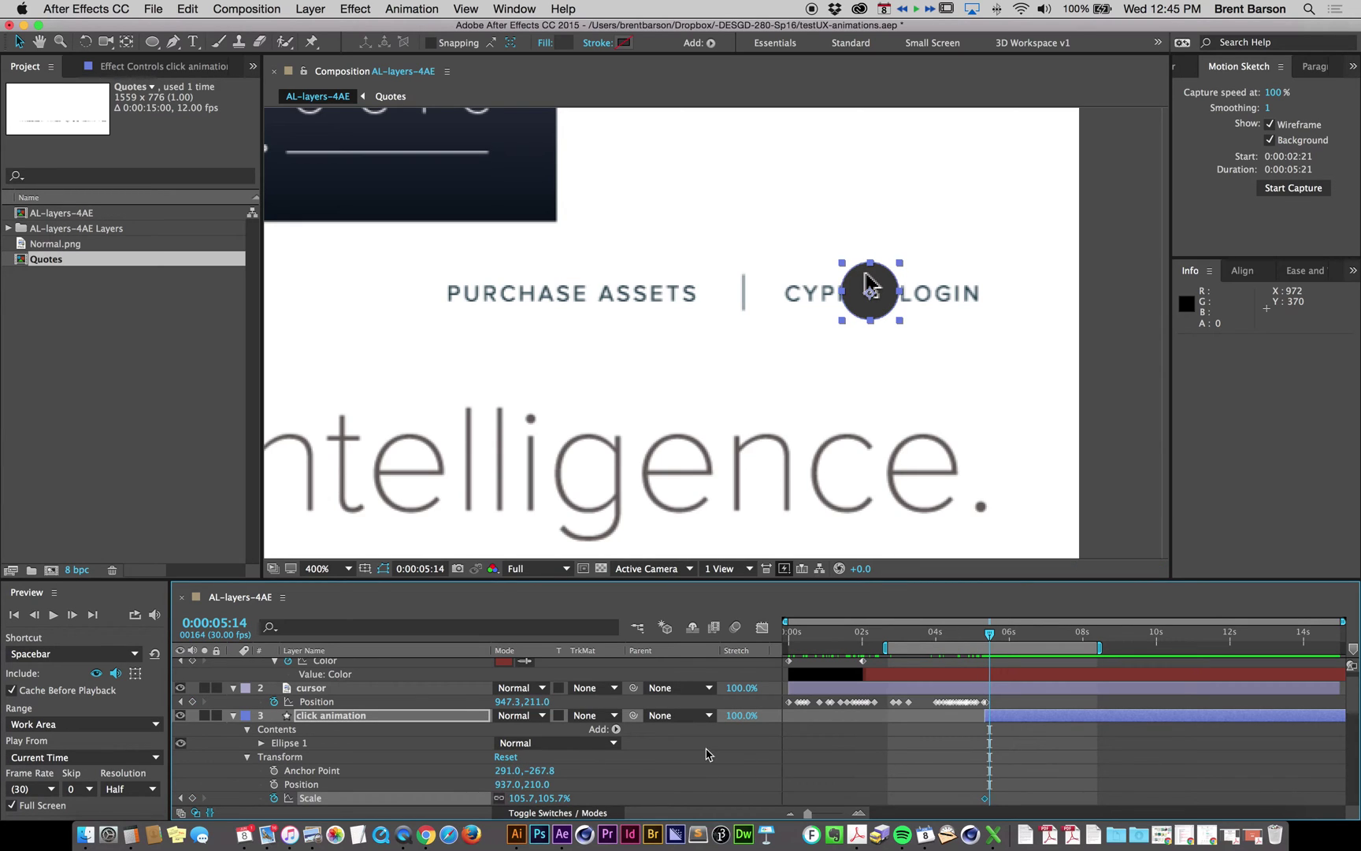
{"action": "scroll", "coordinate": [725, 758], "scroll_direction": "down", "scroll_amount": 2}
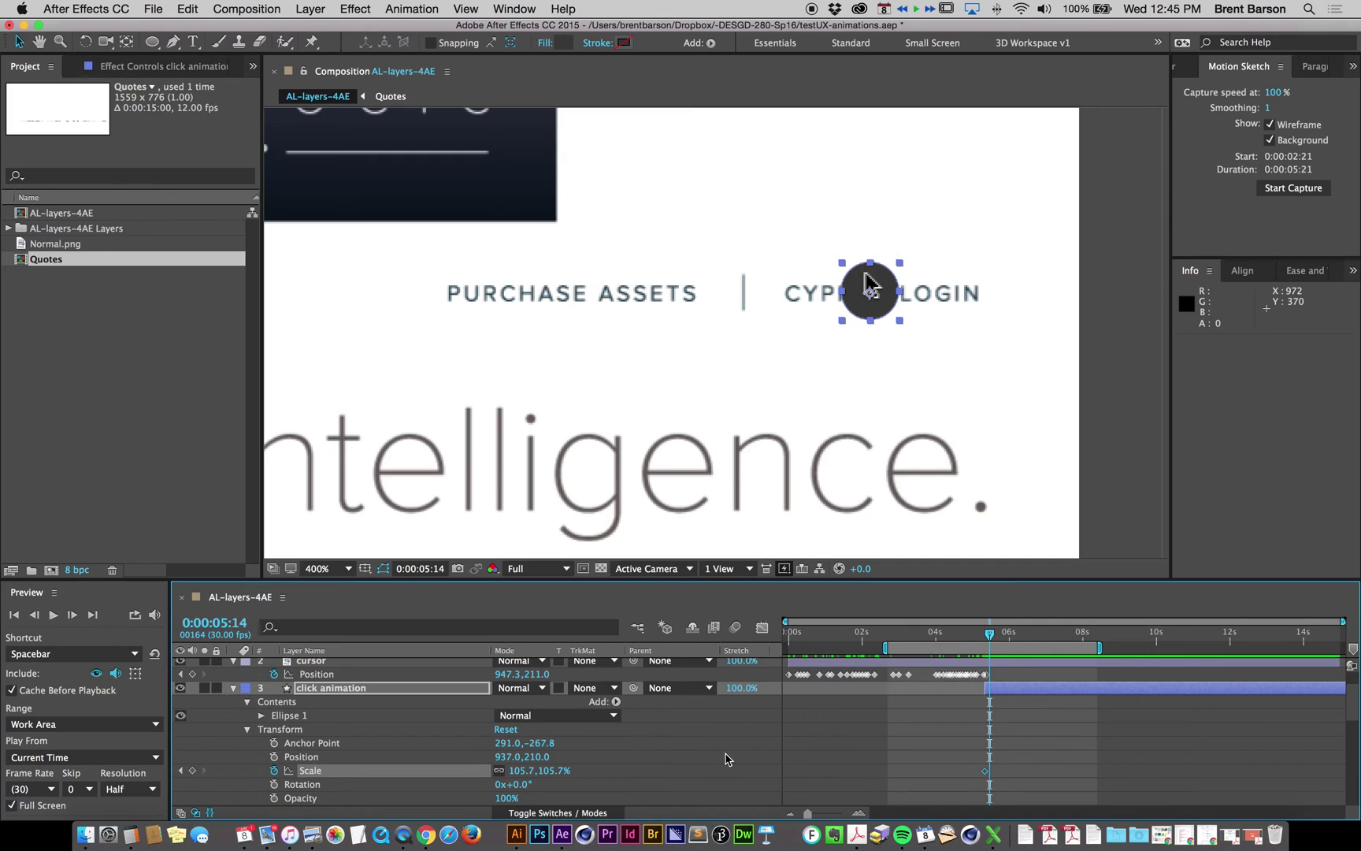
{"action": "left_click", "coordinate": [192, 771]}
{"action": "left_click", "coordinate": [180, 771]}
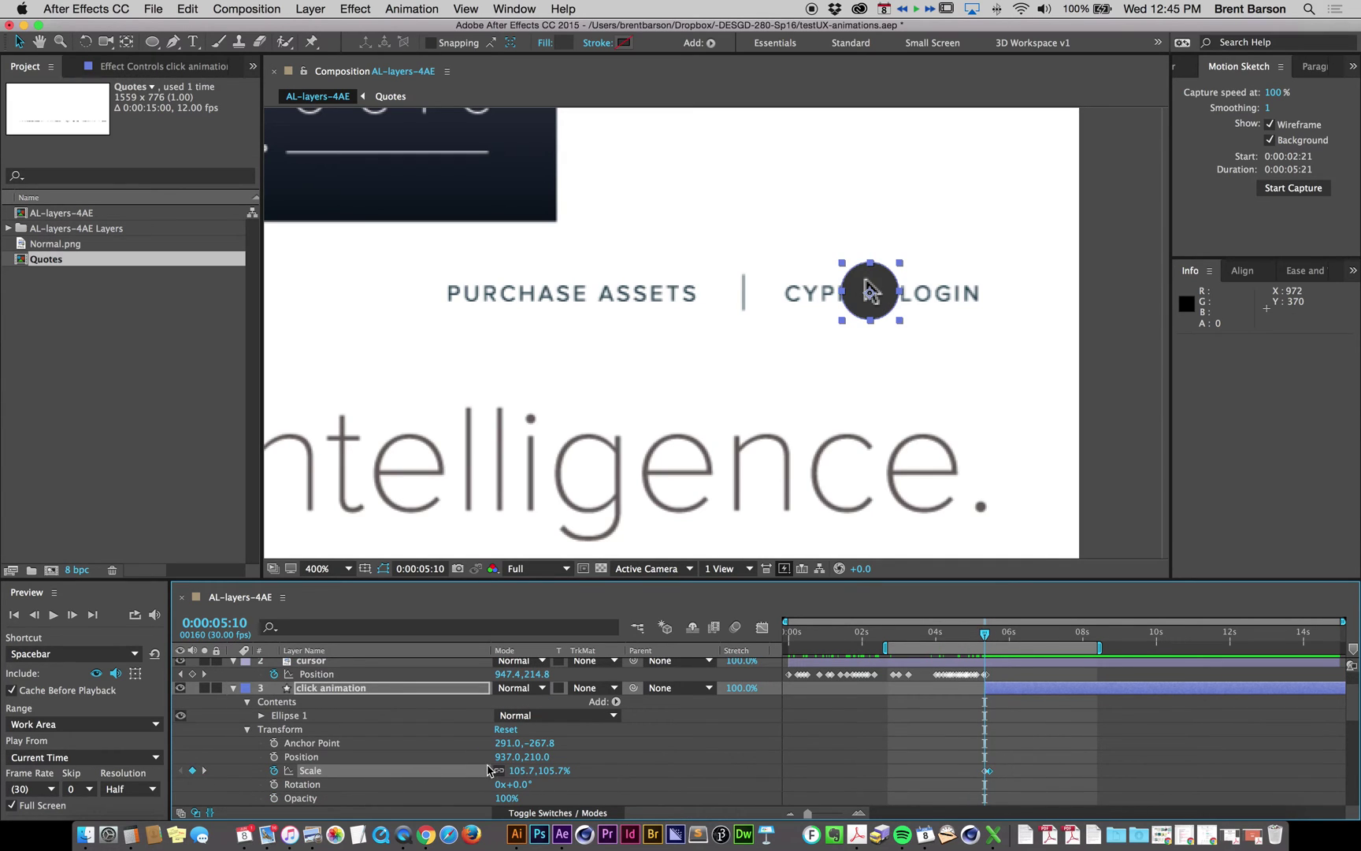
{"action": "left_click_drag", "start_coordinate": [516, 771], "coordinate": [468, 769]}
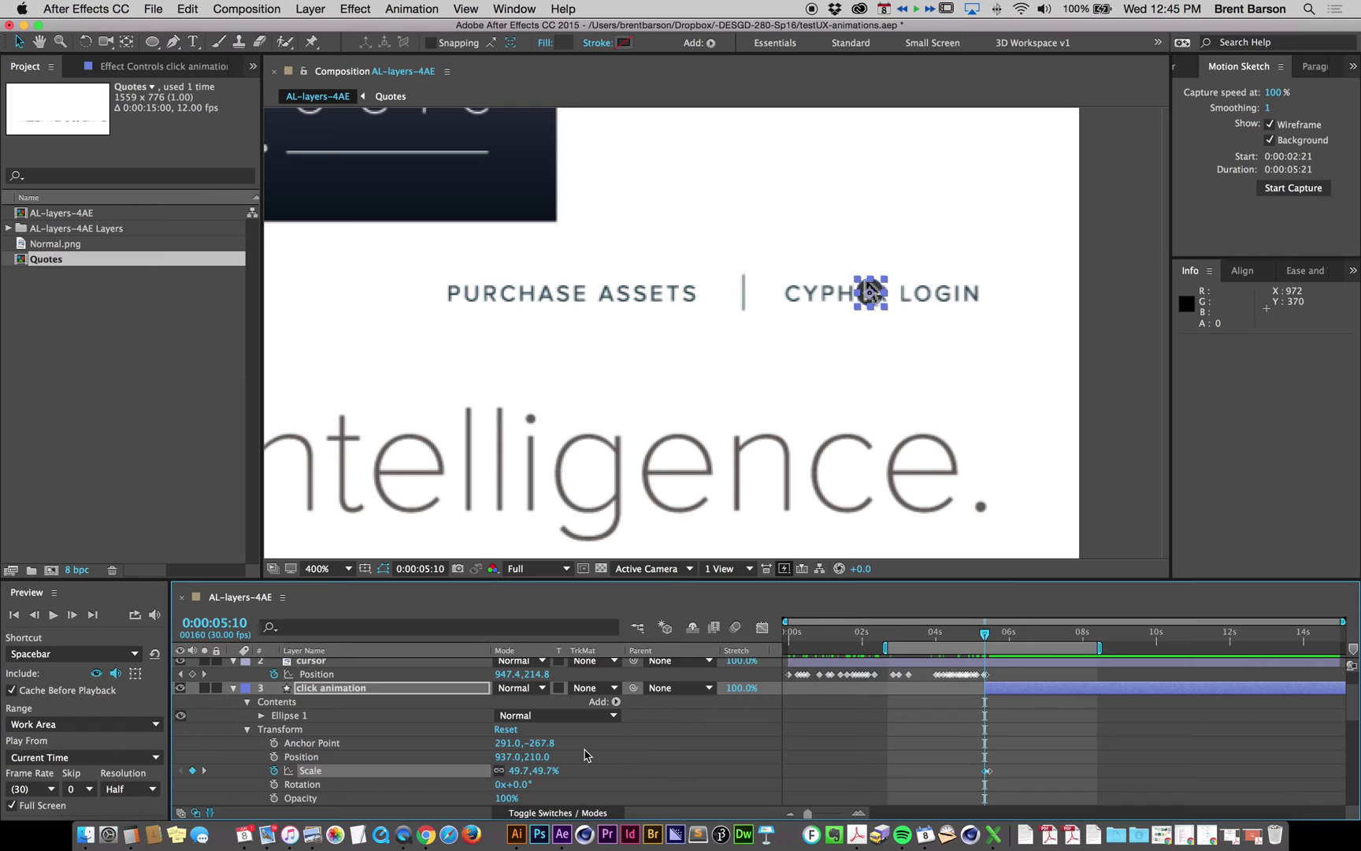
Step: Add Opacity keyframes to the click animation layer at 0:00:05:10 and 0:00:05:14
{"action": "key", "text": "alt+shift+t"}
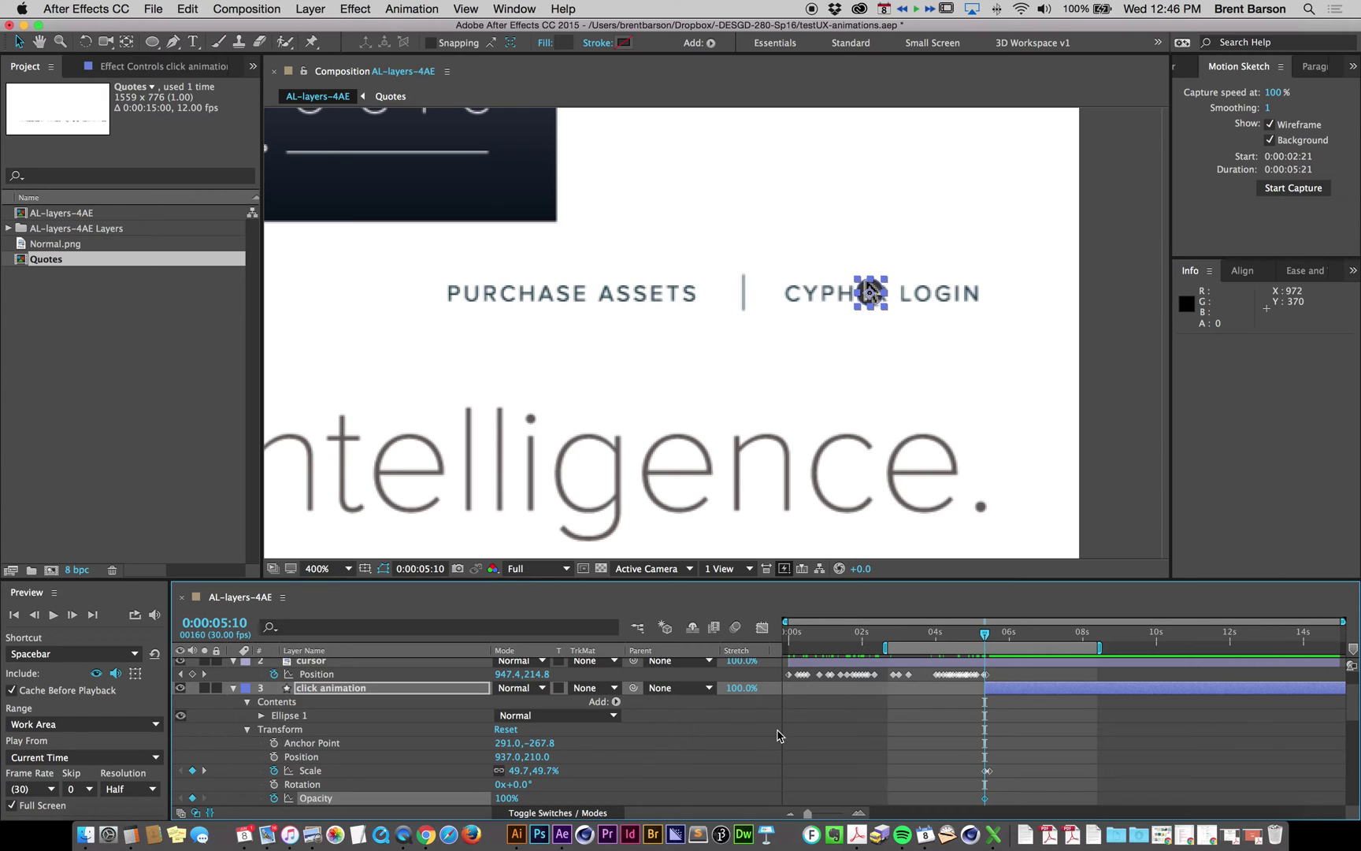
{"action": "key", "text": "equal"}
{"action": "key", "text": "equal"}
{"action": "key", "text": "equal"}
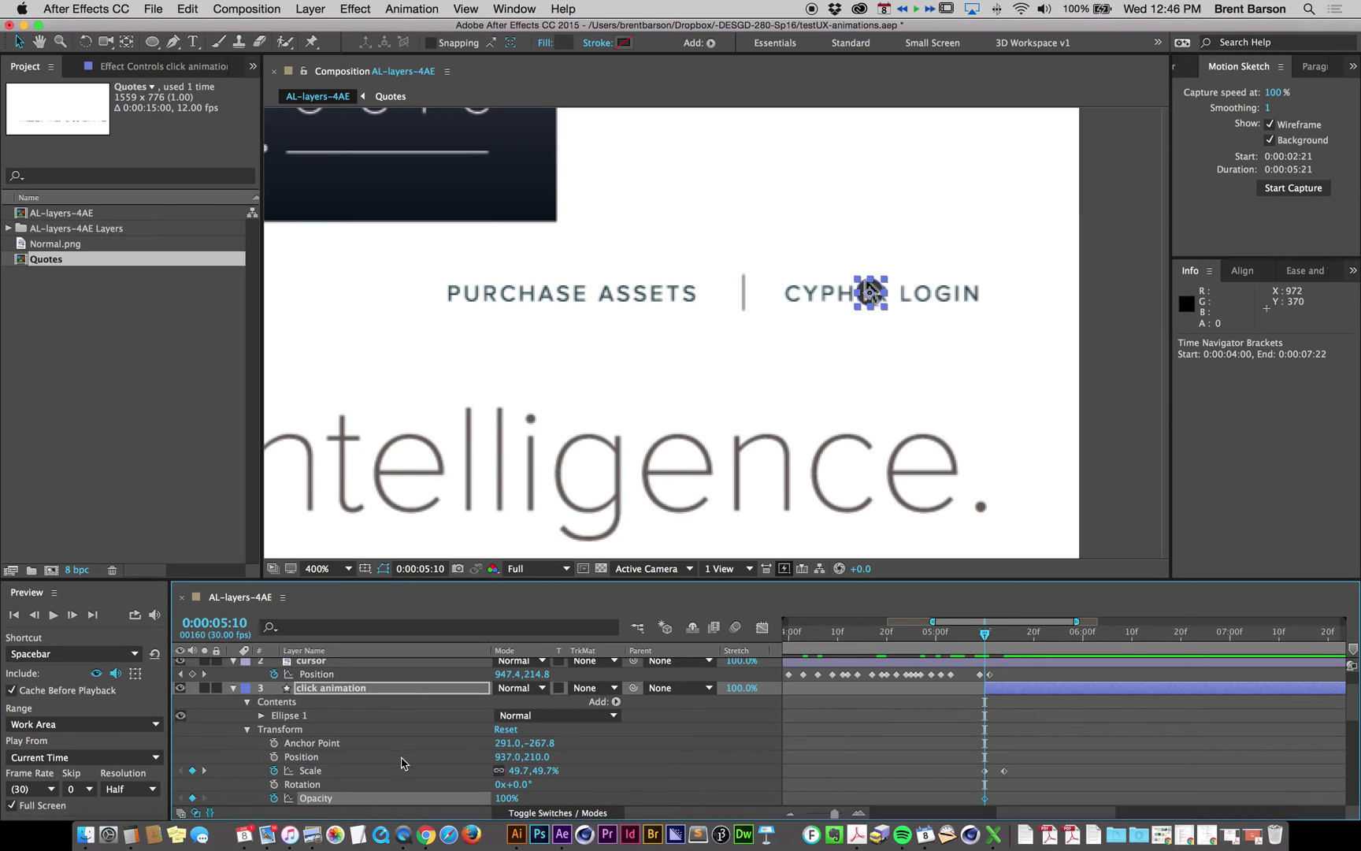
{"action": "left_click", "coordinate": [205, 775]}
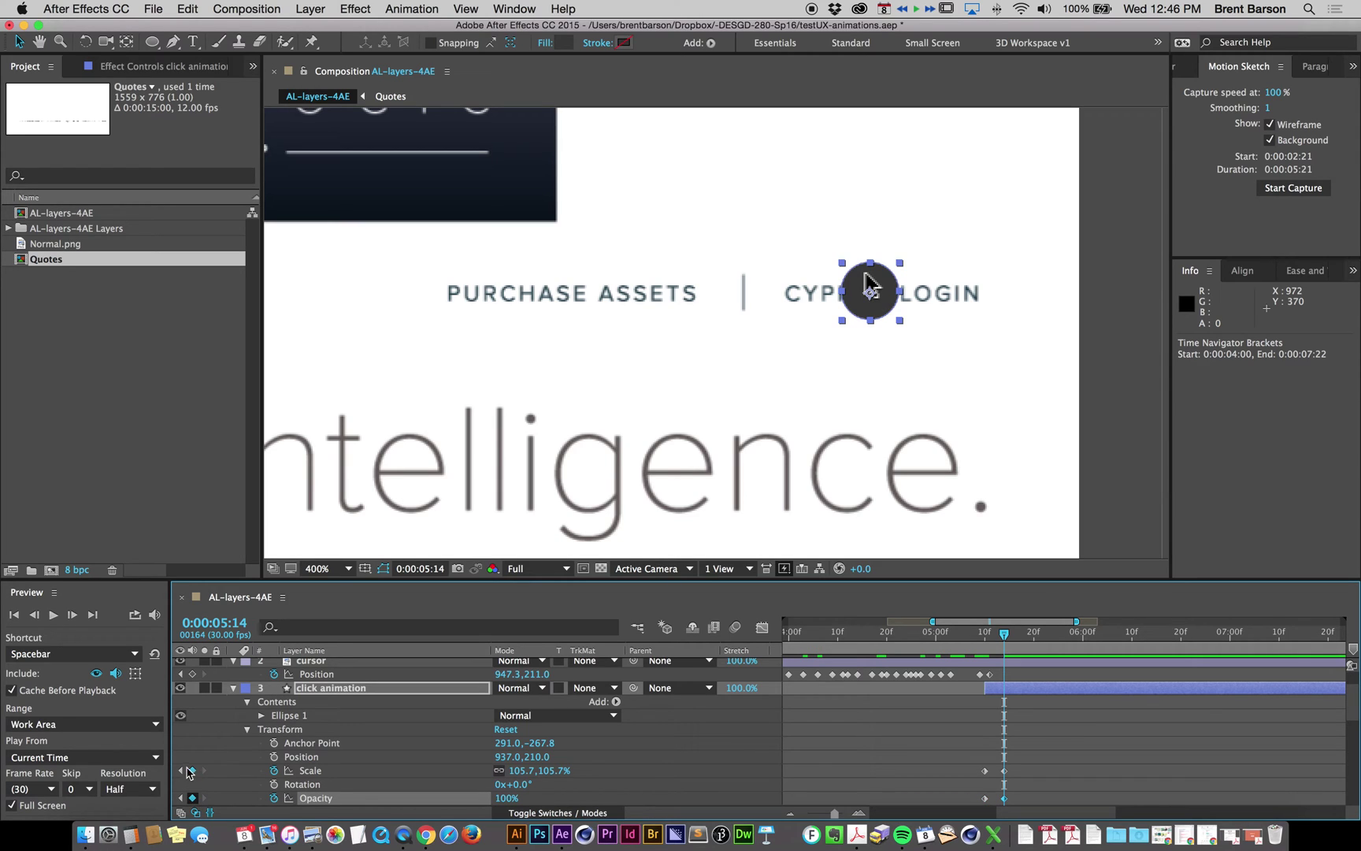
{"action": "left_click", "coordinate": [181, 770]}
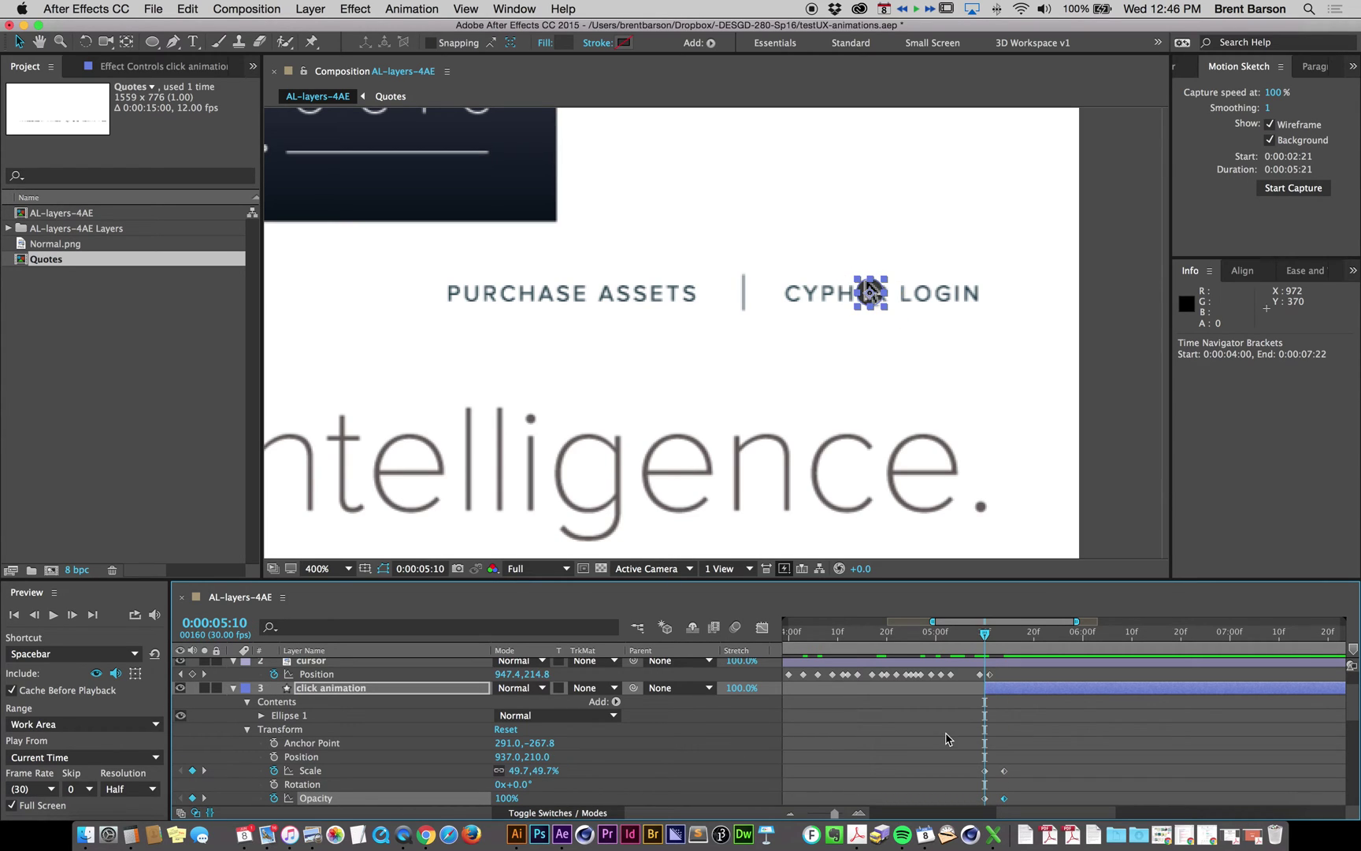
Step: Set the circle's Opacity keyframe at 0:00:05:10 to 0% and scrub forward to 0:00:05:21 to check the fade-in
{"action": "left_click_drag", "start_coordinate": [936, 742], "coordinate": [930, 696]}
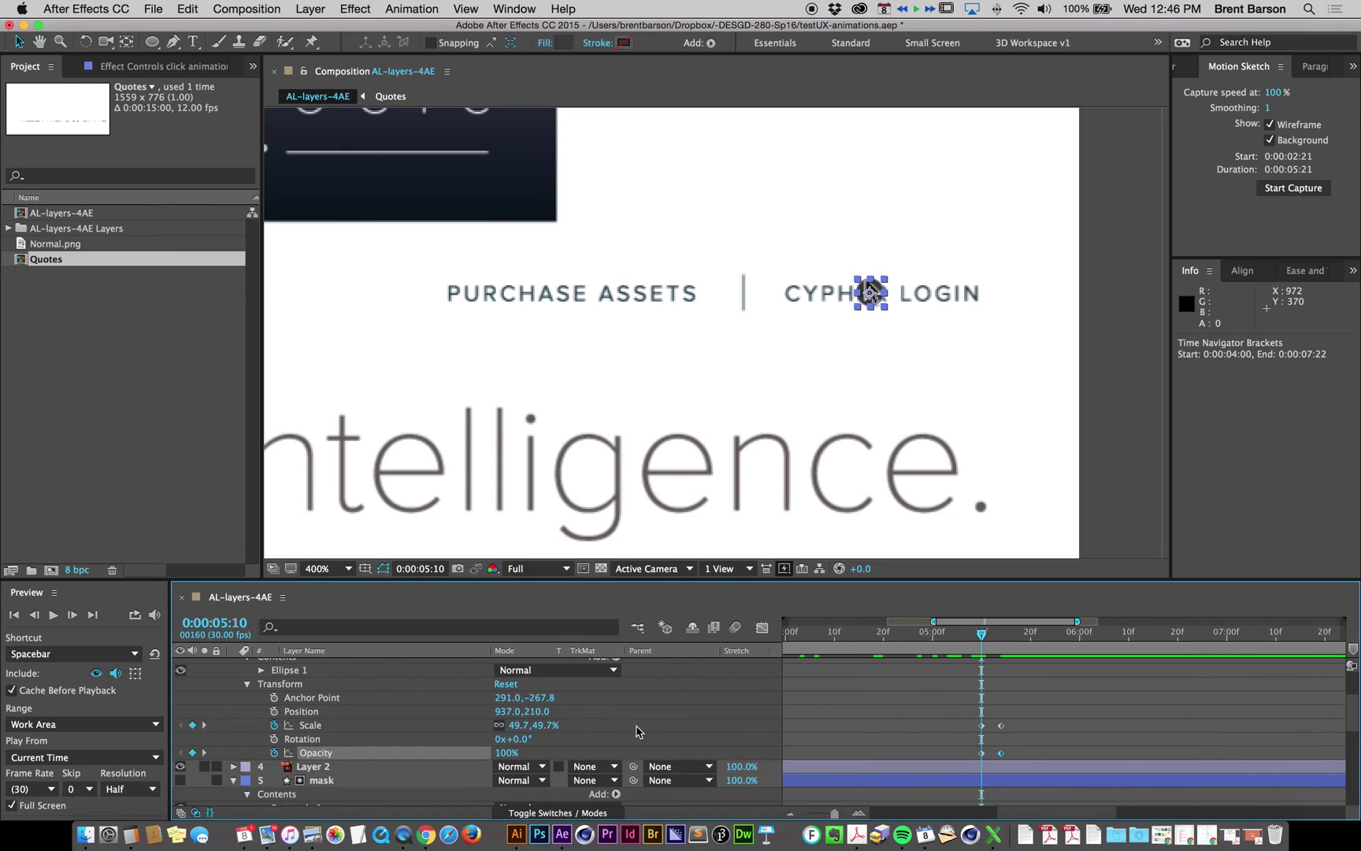
{"action": "key", "text": "v"}
{"action": "left_click", "coordinate": [503, 754]}
{"action": "type", "text": "0"}
{"action": "key", "text": "Return"}
{"action": "mouse_move", "coordinate": [985, 635]}
{"action": "left_mouse_down"}
{"action": "mouse_move", "coordinate": [974, 635]}
{"action": "mouse_move", "coordinate": [1036, 636]}
{"action": "left_mouse_up"}
{"action": "left_click", "coordinate": [1034, 679]}
{"action": "left_click", "coordinate": [1040, 678]}
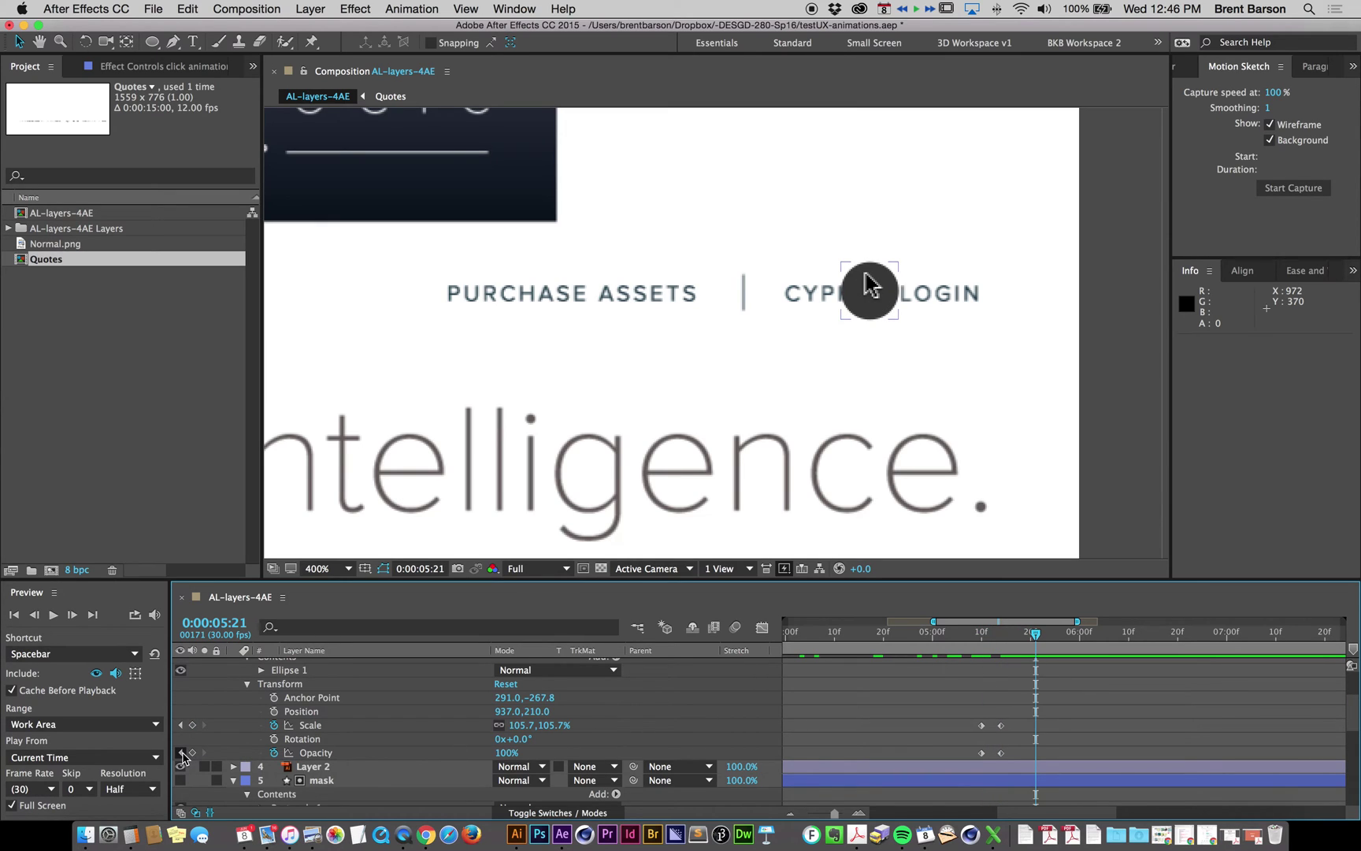
Step: Go to the Opacity keyframe at 0:00:05:14 and change the click animation circle's fill colour to grey 9E9E9E
{"action": "left_click", "coordinate": [180, 752]}
{"action": "scroll", "coordinate": [379, 719], "scroll_direction": "up", "scroll_amount": 3}
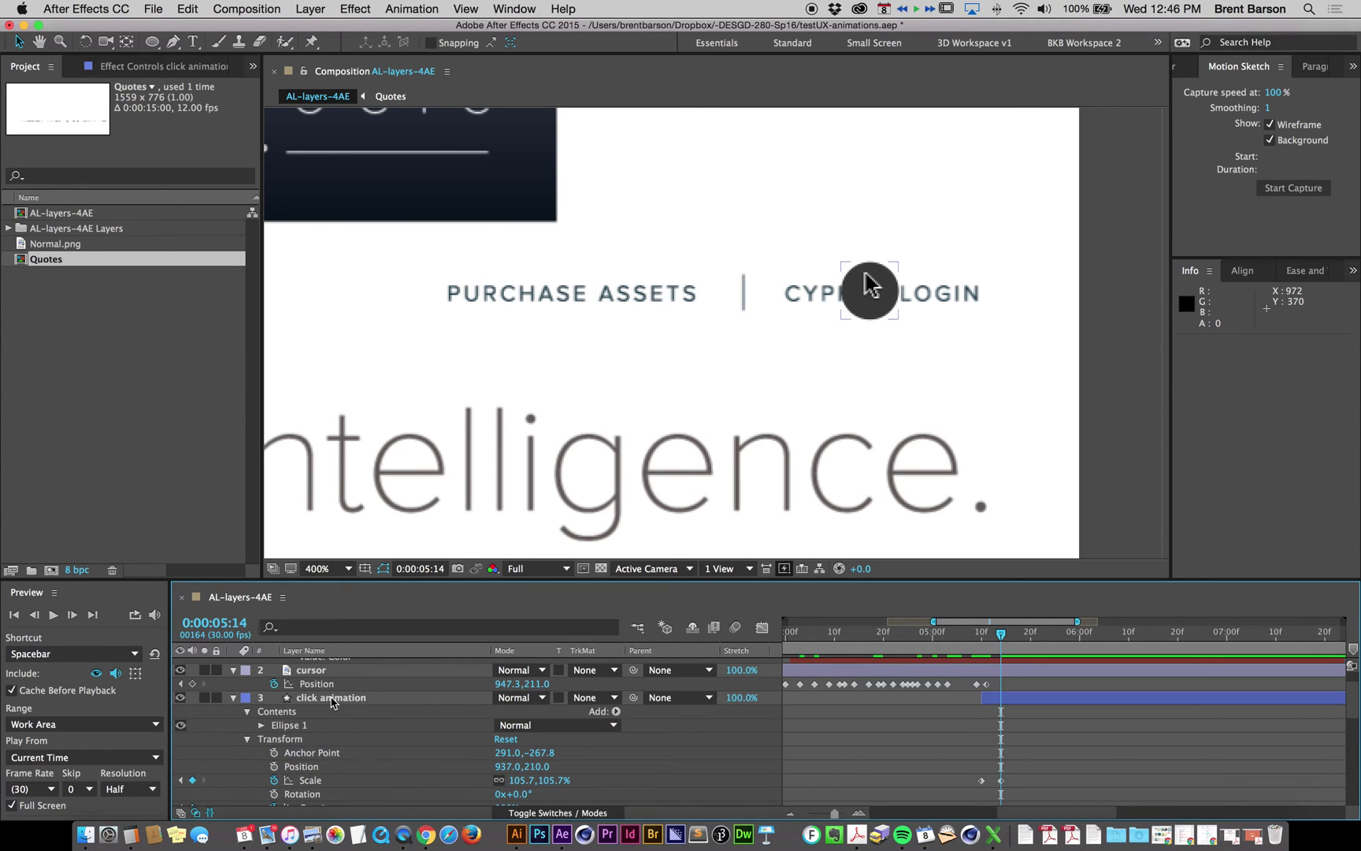
{"action": "left_click", "coordinate": [331, 699]}
{"action": "key", "text": "super+shift+a"}
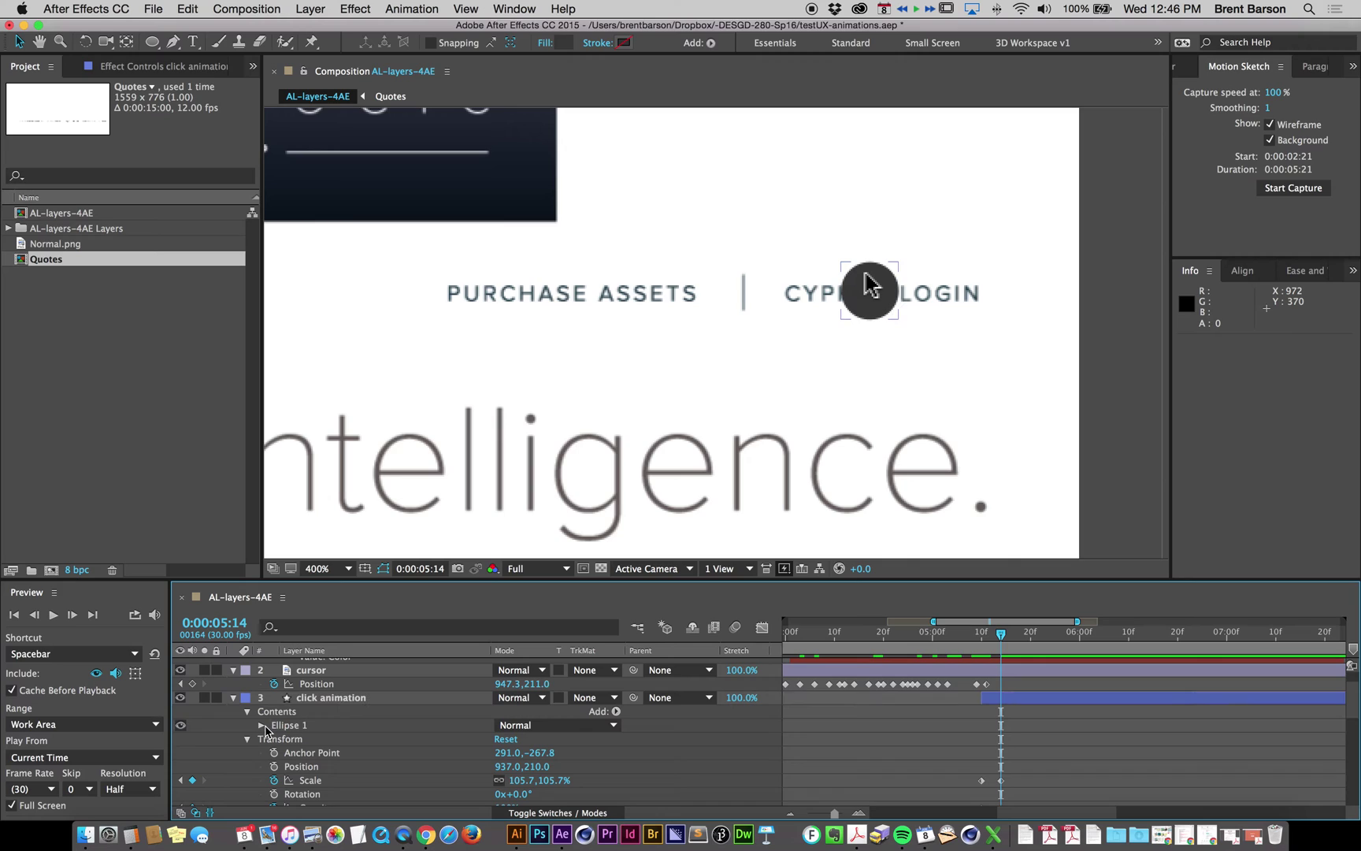
{"action": "left_click", "coordinate": [344, 683]}
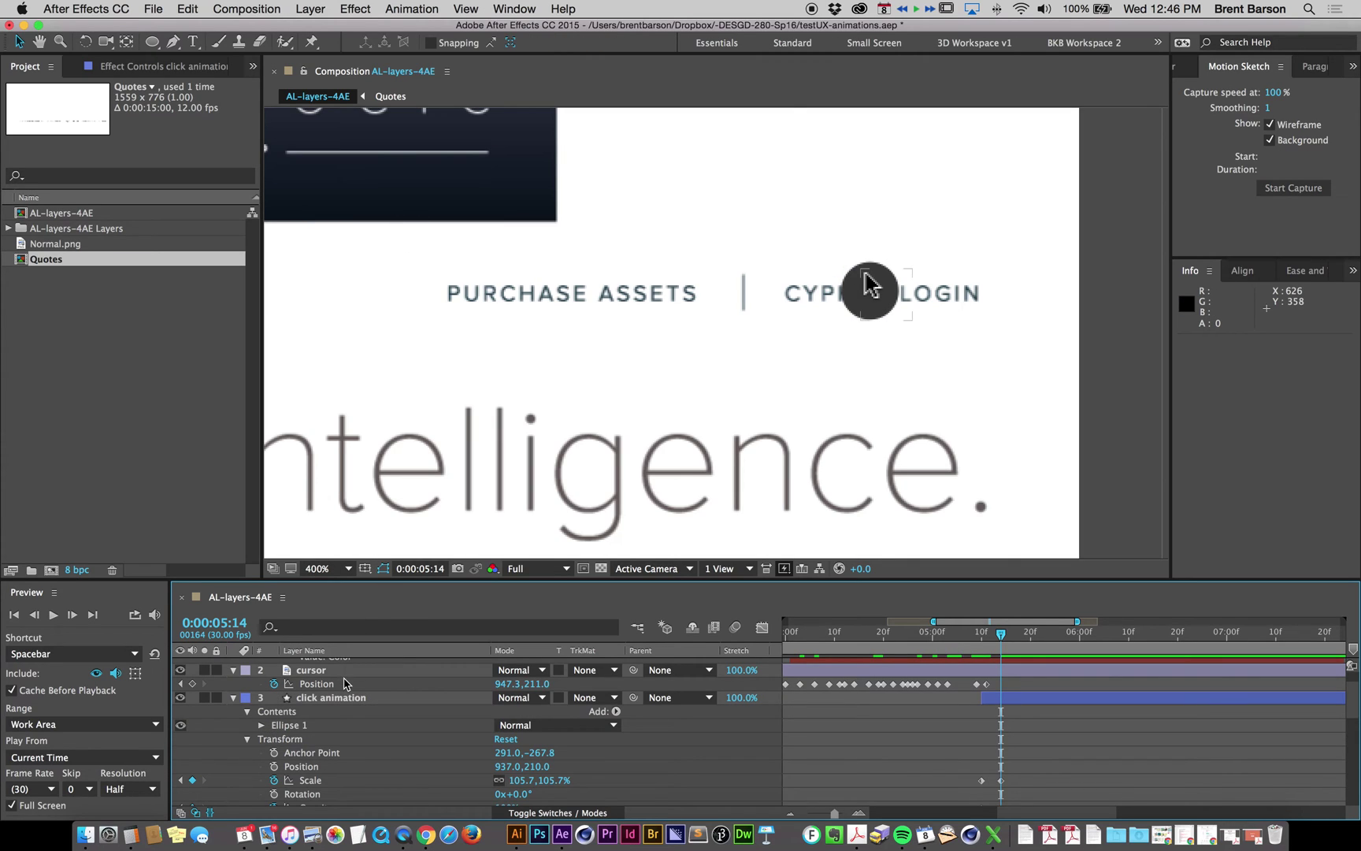
{"action": "left_click", "coordinate": [341, 693]}
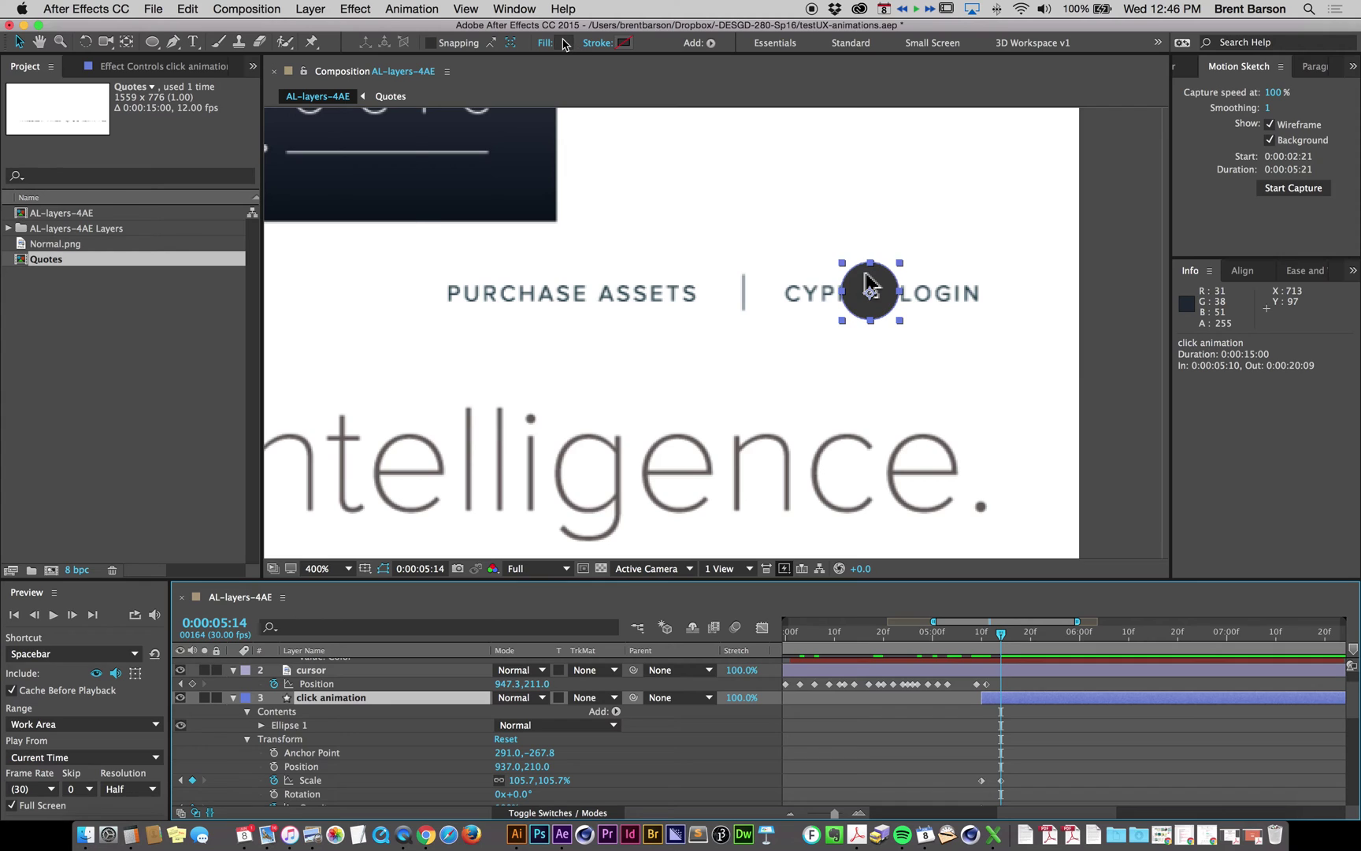
{"action": "left_click", "coordinate": [564, 42]}
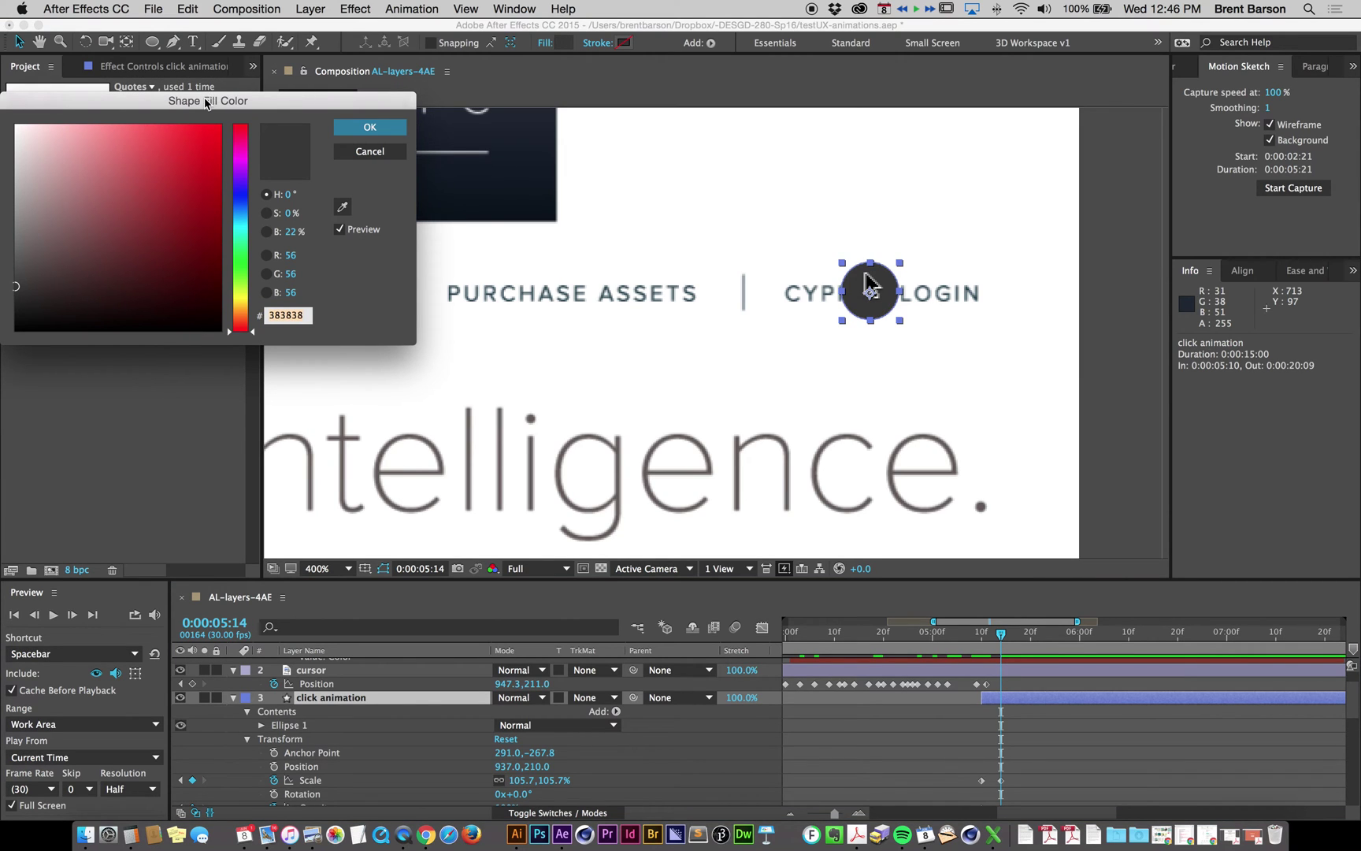
{"action": "left_click_drag", "start_coordinate": [207, 103], "coordinate": [309, 225]}
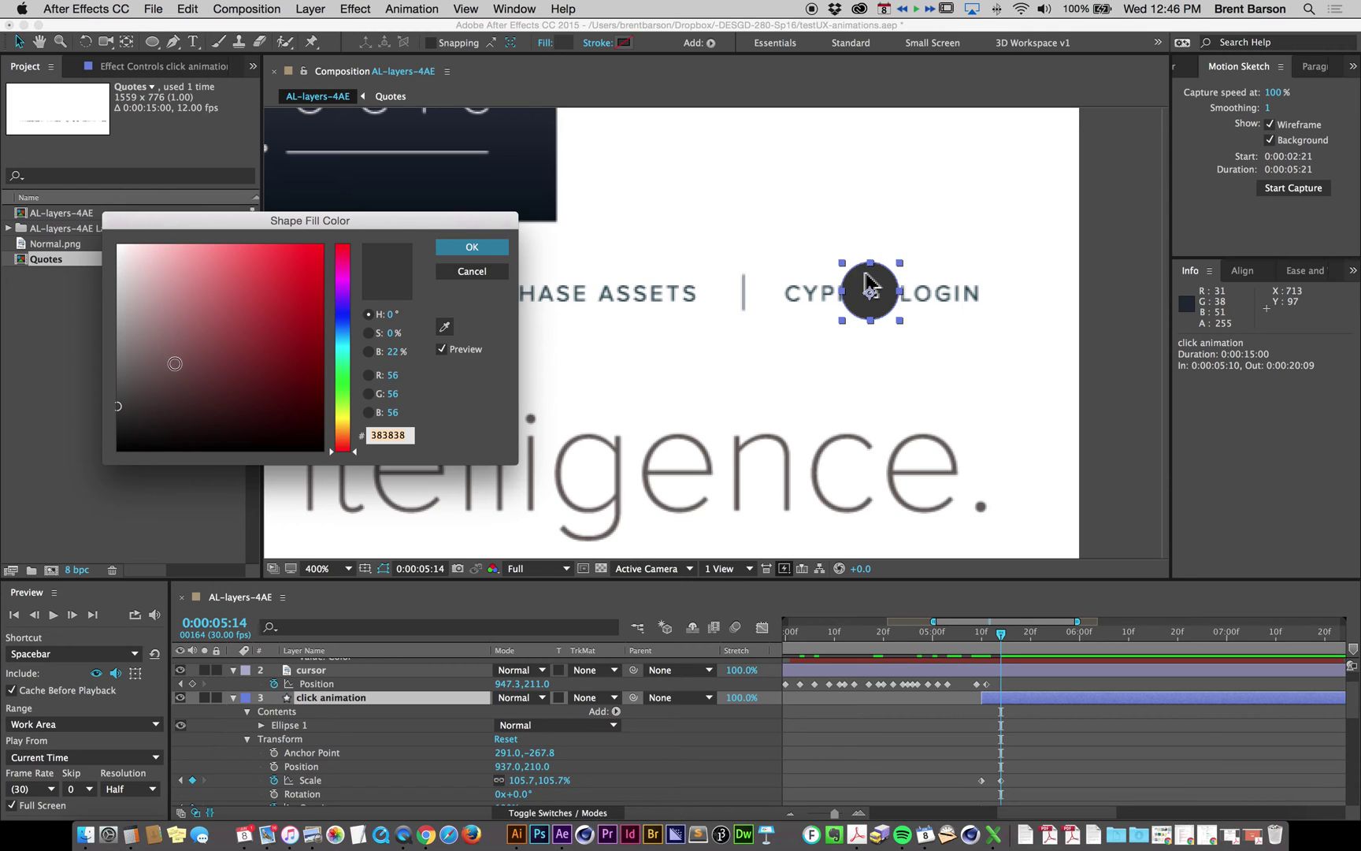
{"action": "left_click", "coordinate": [118, 321]}
{"action": "left_click_drag", "start_coordinate": [116, 320], "coordinate": [118, 323]}
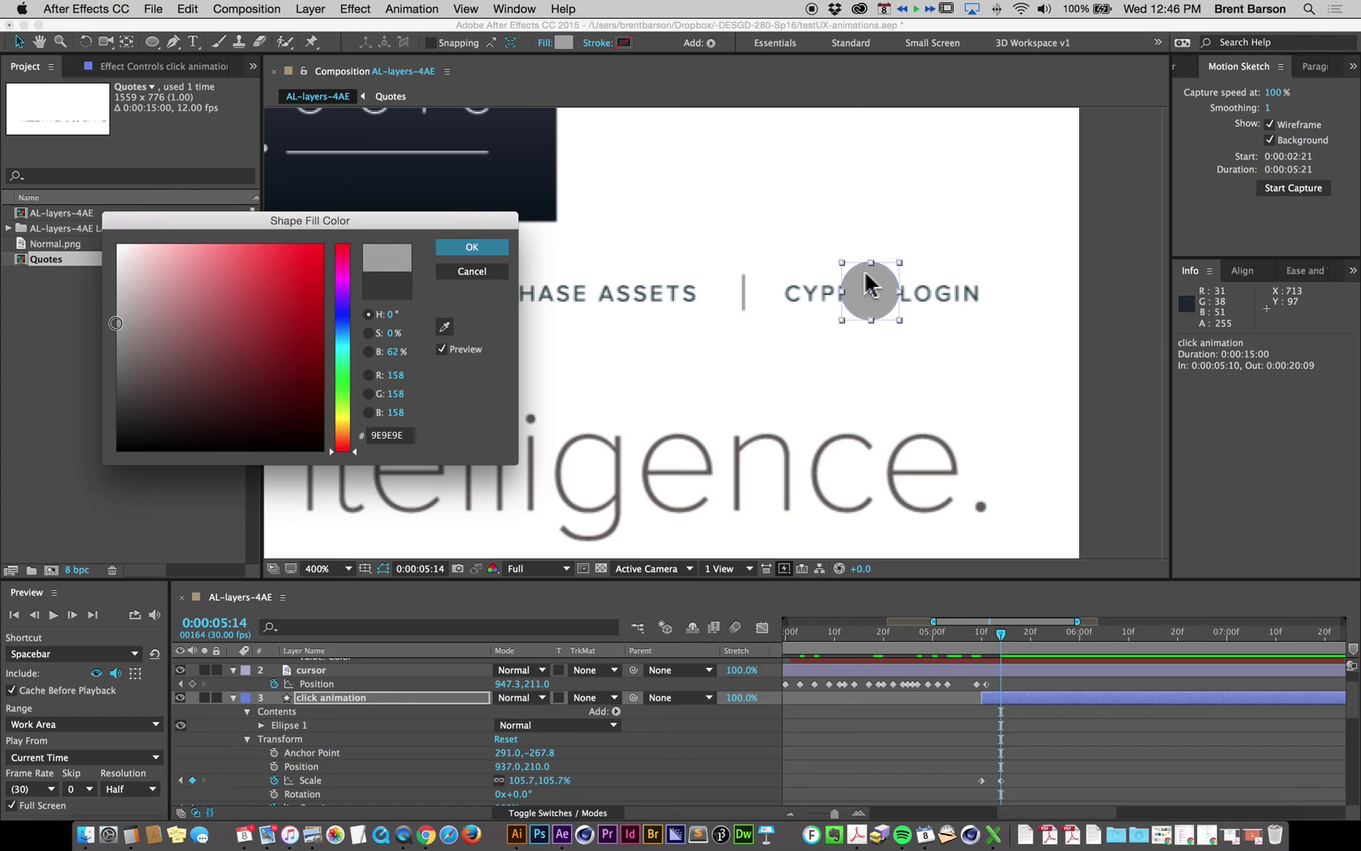
{"action": "left_click", "coordinate": [476, 249]}
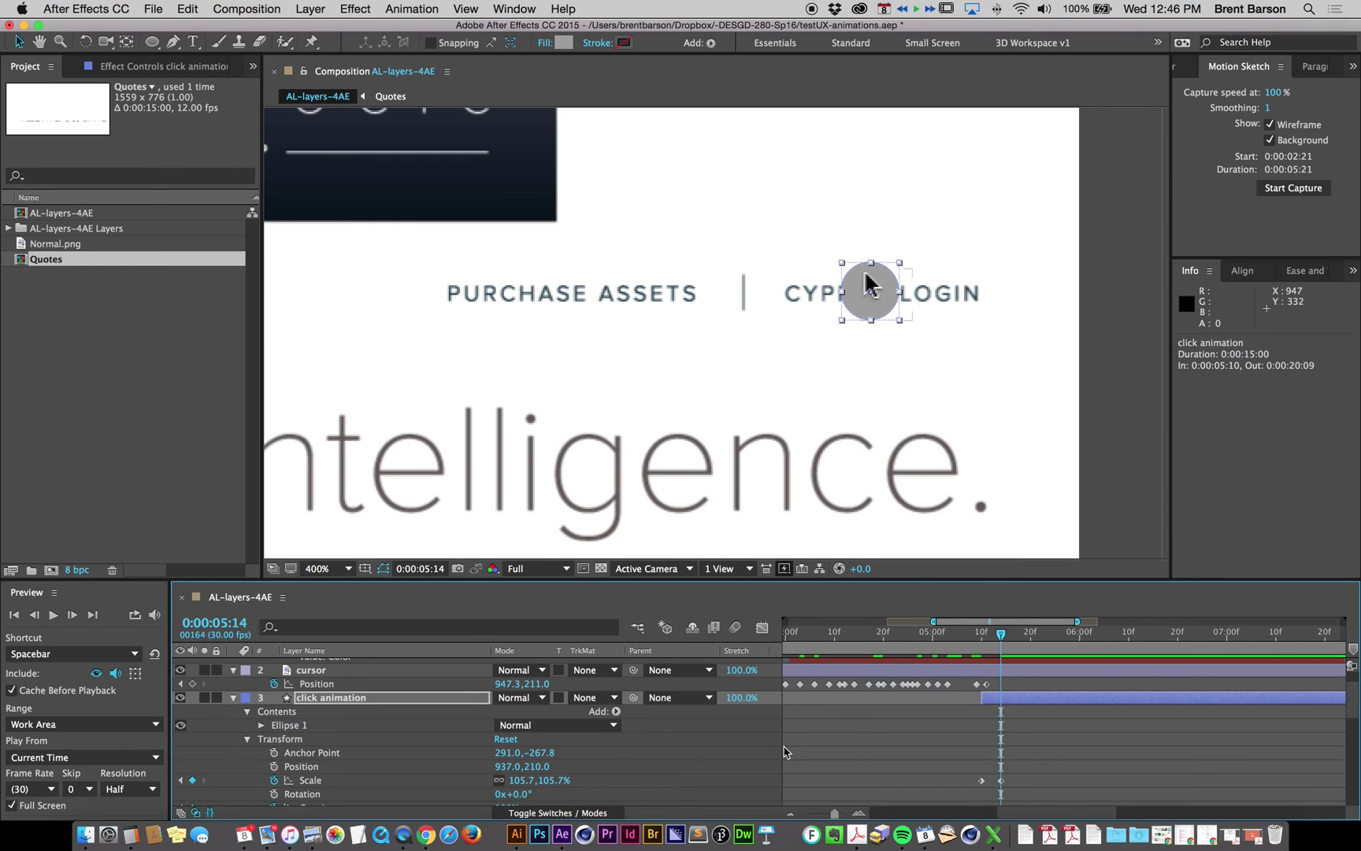
Step: Set the circle's Opacity keyframe at 0:00:05:14 to 70% and step back through the frames to 0:00:05:08
{"action": "scroll", "coordinate": [928, 739], "scroll_direction": "down", "scroll_amount": 3}
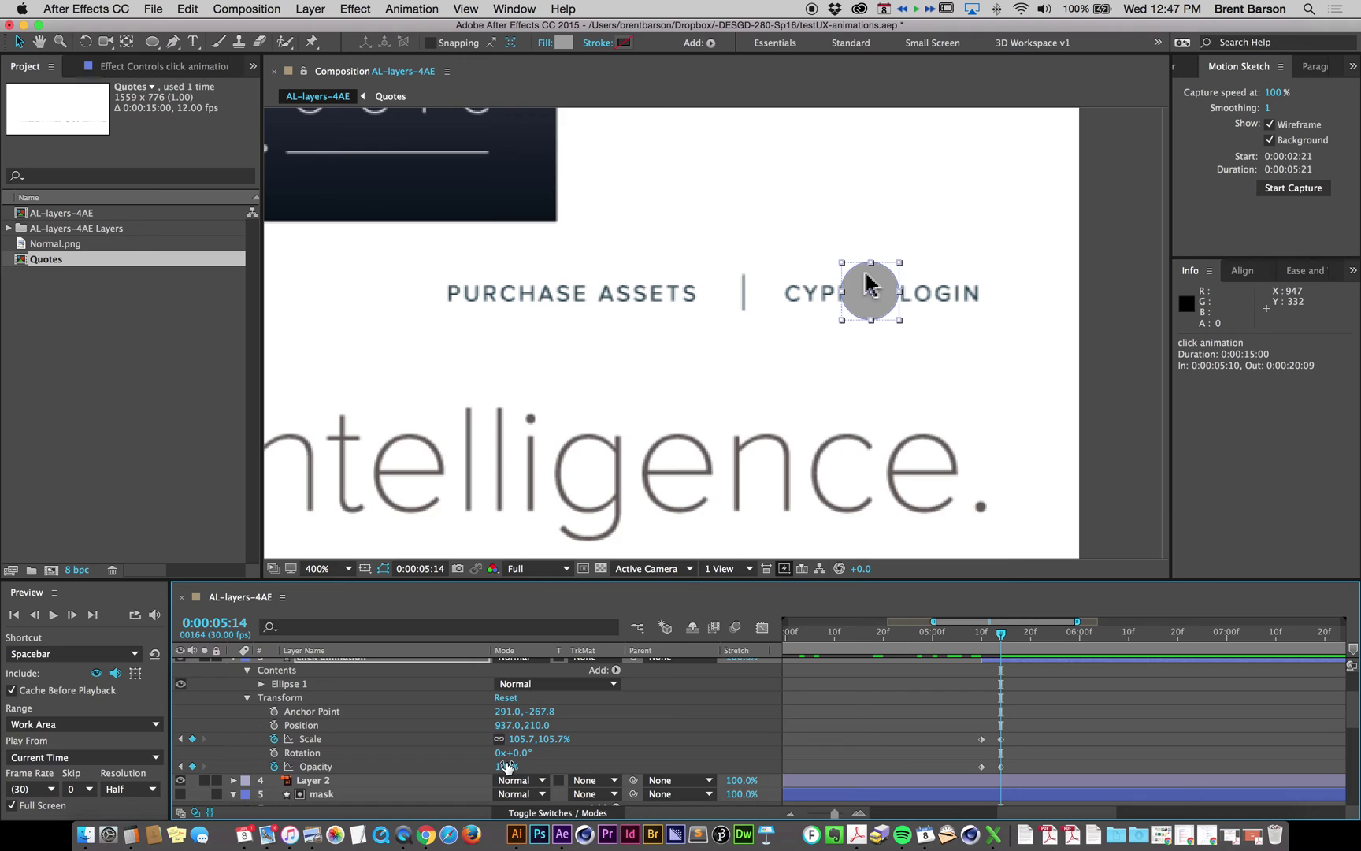
{"action": "left_click", "coordinate": [505, 767]}
{"action": "type", "text": "70"}
{"action": "key", "text": "Return"}
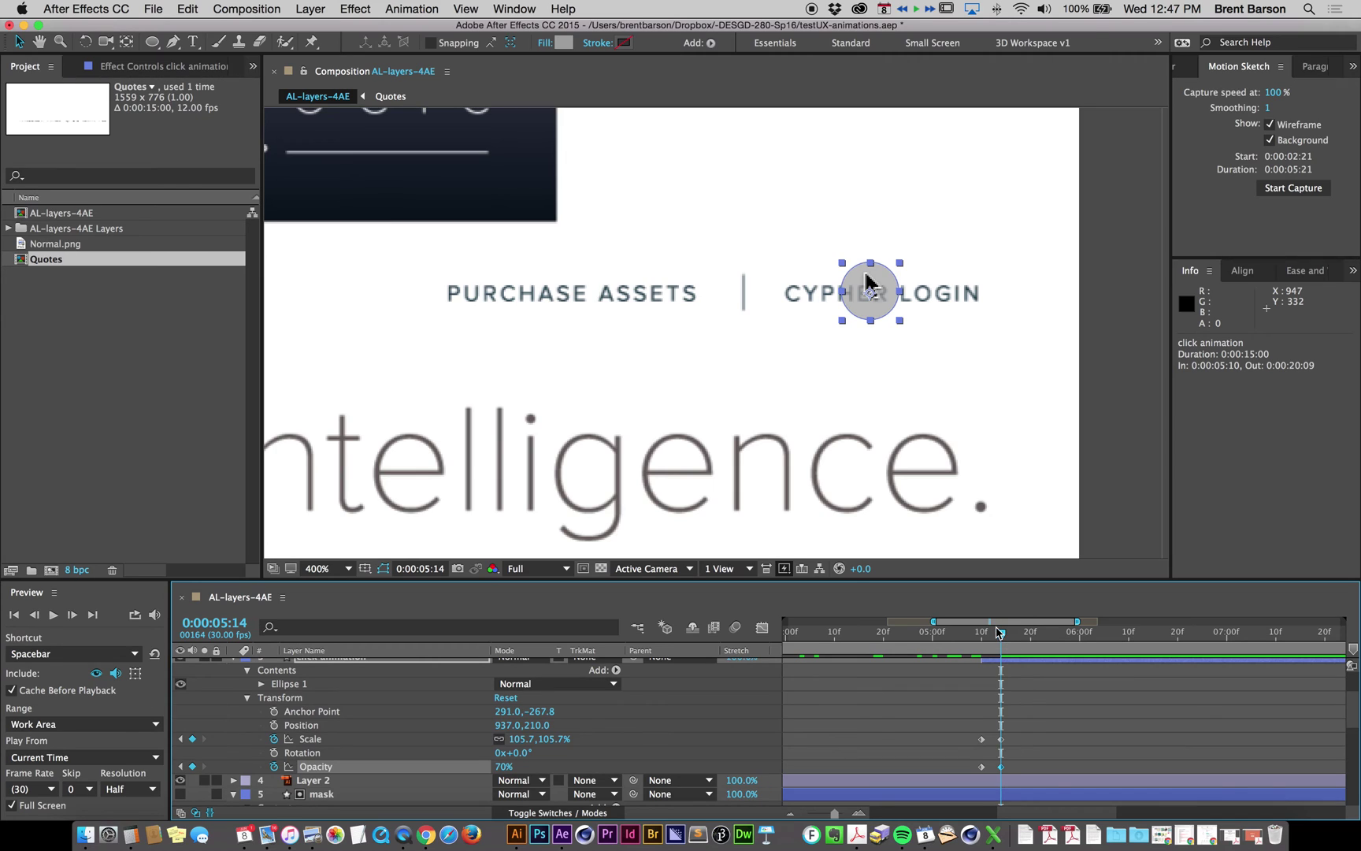
{"action": "key", "text": "Page_Up"}
{"action": "key", "text": "Page_Up"}
{"action": "key", "text": "Page_Up"}
{"action": "key", "text": "Page_Up"}
{"action": "key", "text": "Page_Up"}
{"action": "key", "text": "Page_Up"}
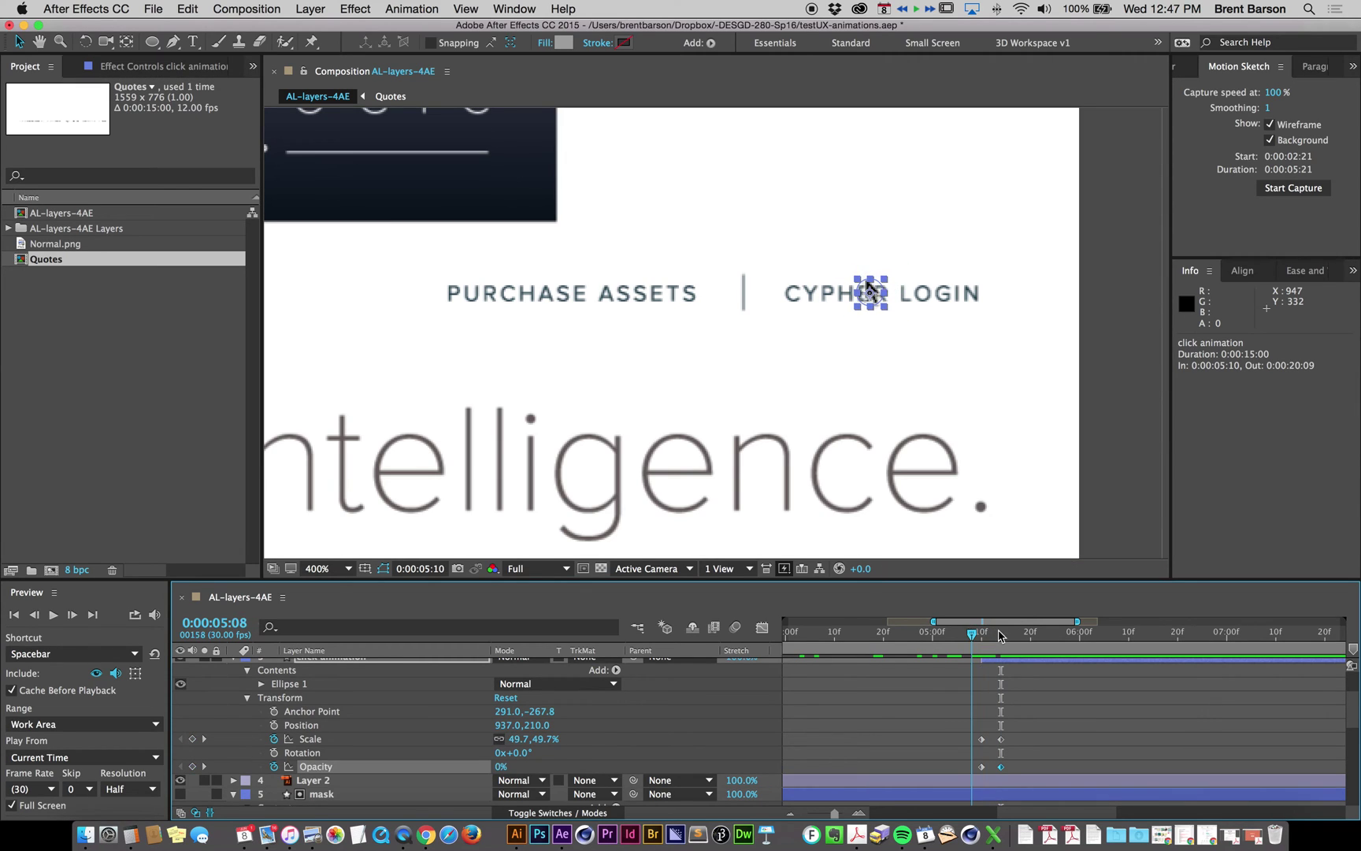
Step: At 0:00:05:18, keyframe the circle's Scale to 40% and its Opacity to 0%
{"action": "left_click_drag", "start_coordinate": [999, 635], "coordinate": [1021, 635]}
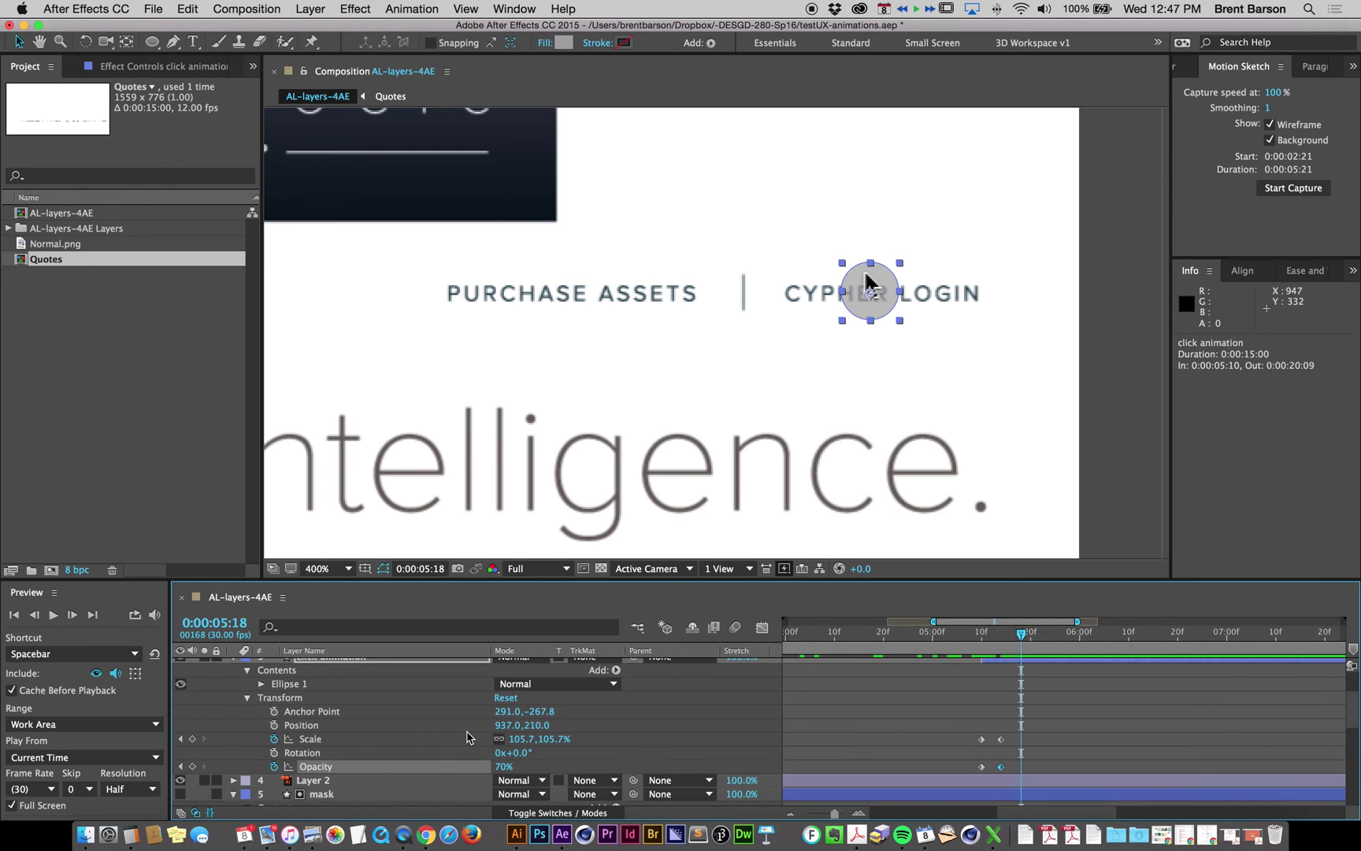
{"action": "left_click", "coordinate": [524, 739]}
{"action": "type", "text": "010"}
{"action": "key", "text": "Return"}
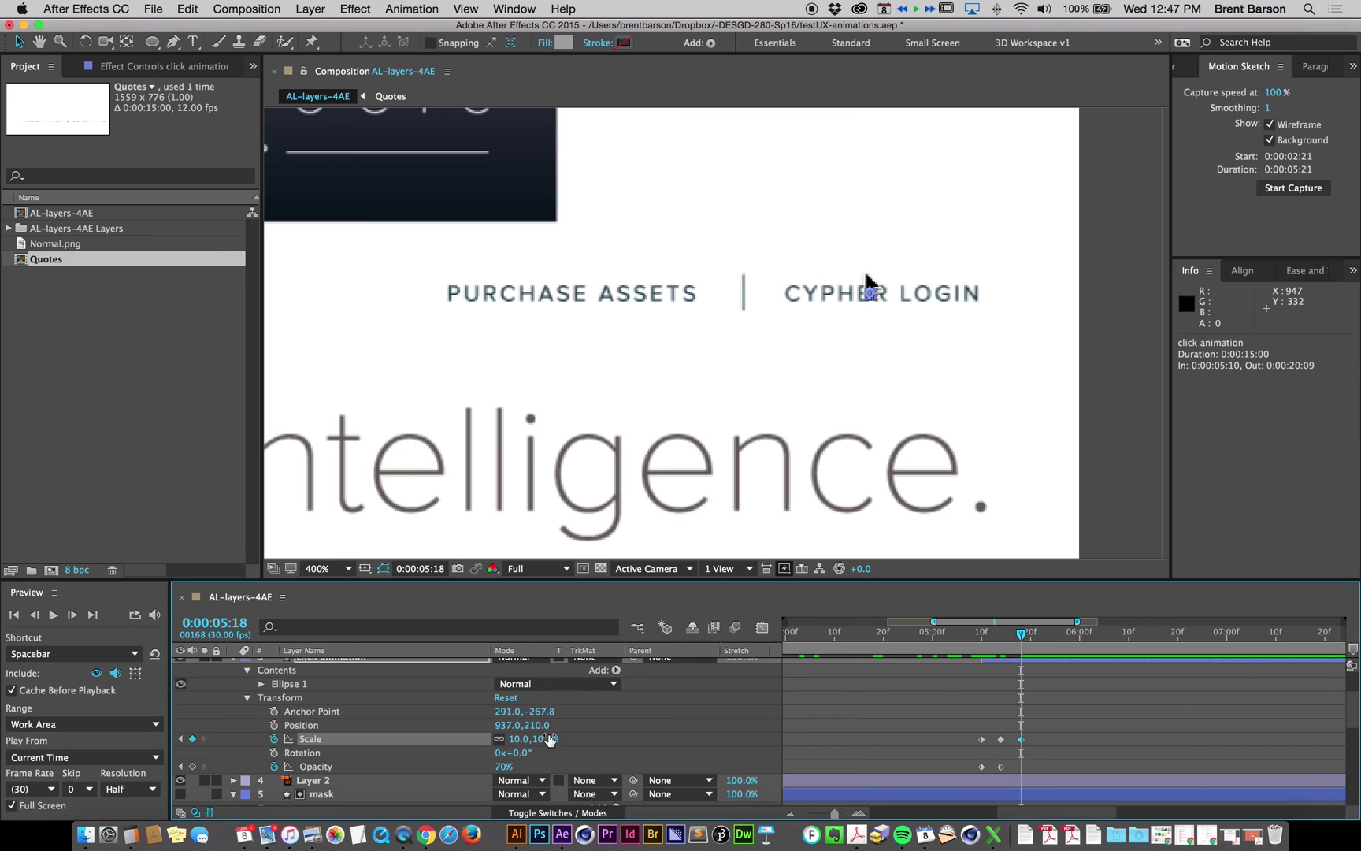
{"action": "left_click", "coordinate": [540, 738]}
{"action": "key", "text": "Return"}
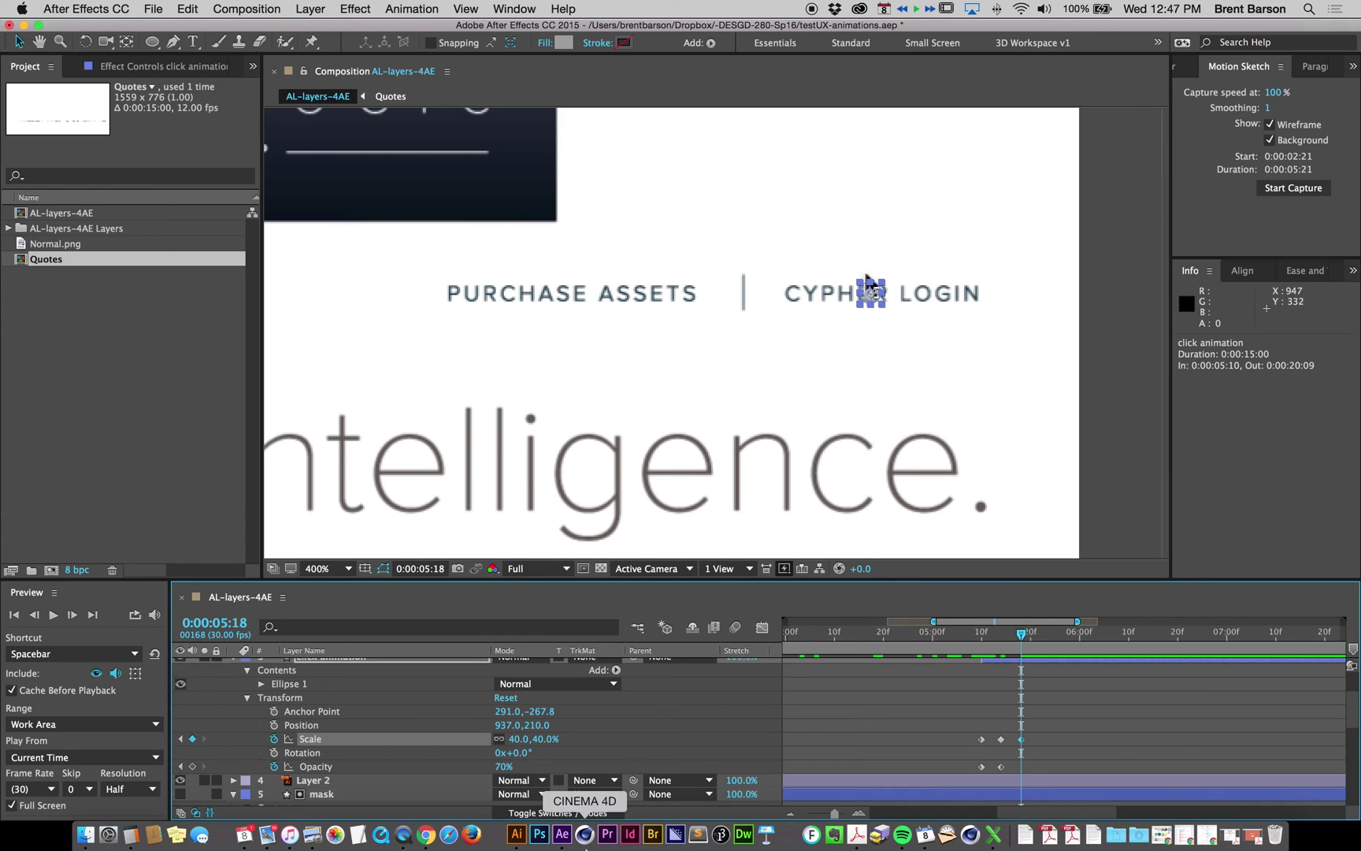
{"action": "left_click", "coordinate": [503, 765]}
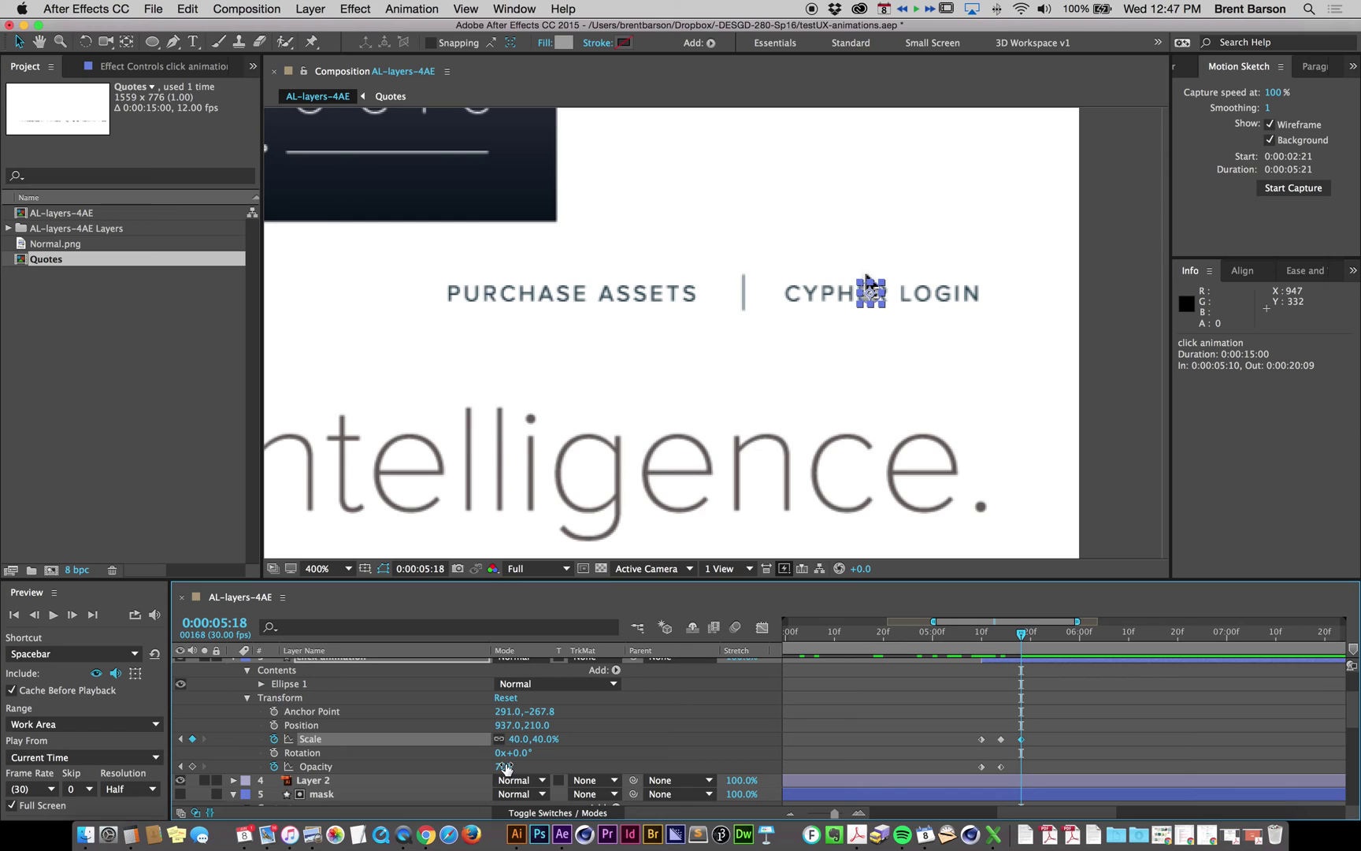
{"action": "type", "text": "700"}
{"action": "key", "text": "Return"}
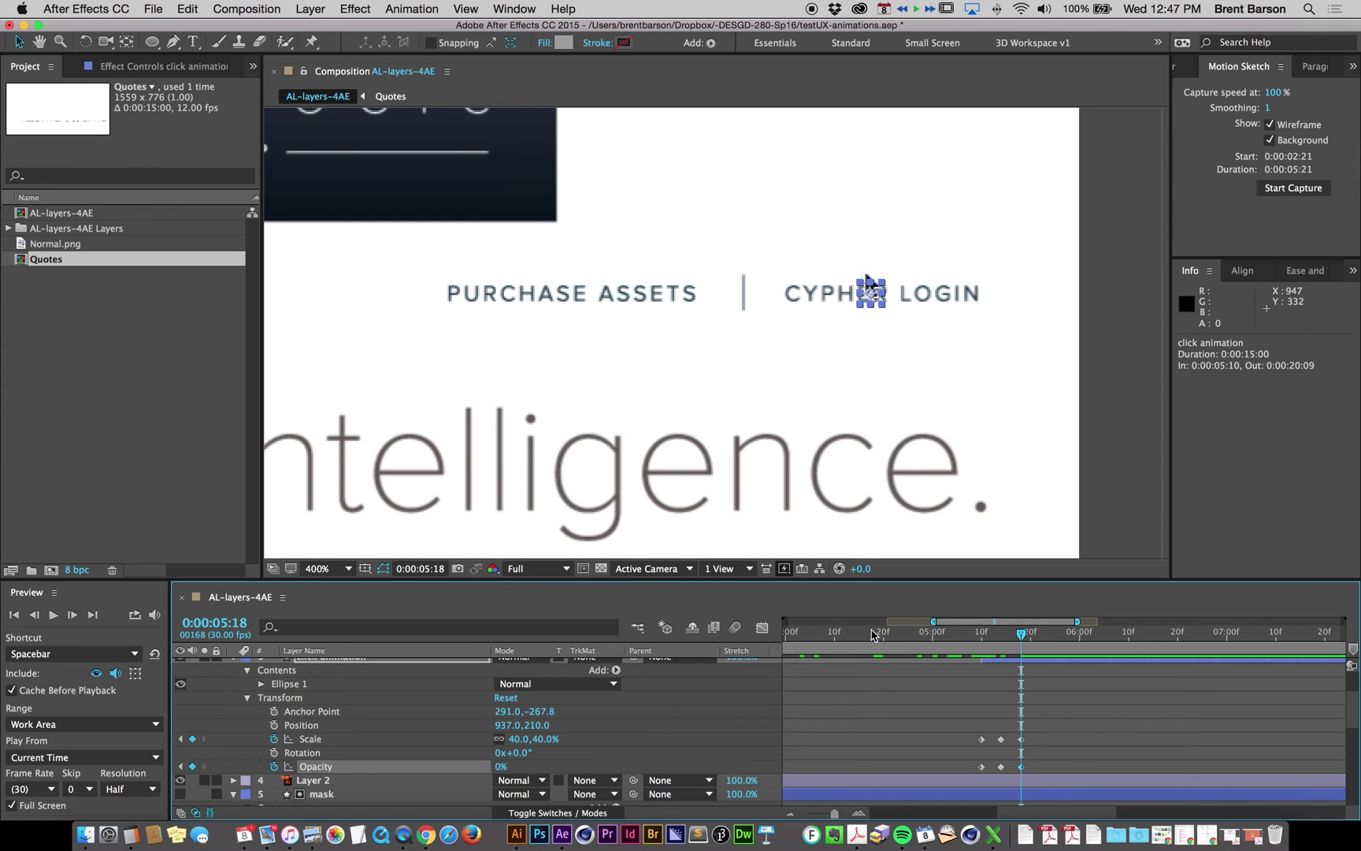
Step: Set the work area to run from 0:00:04:18 to 0:00:06:07 around the click animation
{"action": "left_click", "coordinate": [873, 633]}
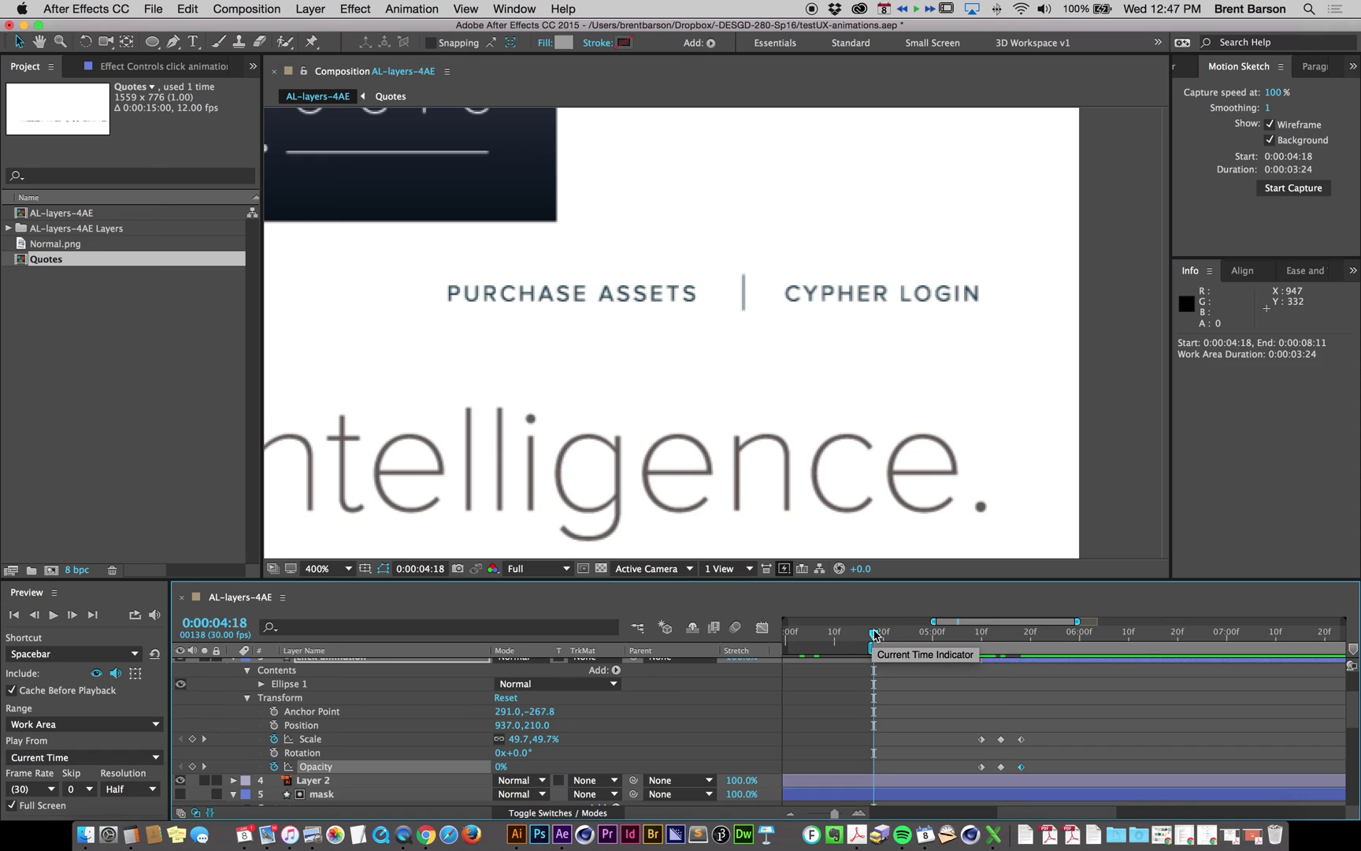
{"action": "left_click", "coordinate": [1114, 632]}
{"action": "key", "text": "n"}
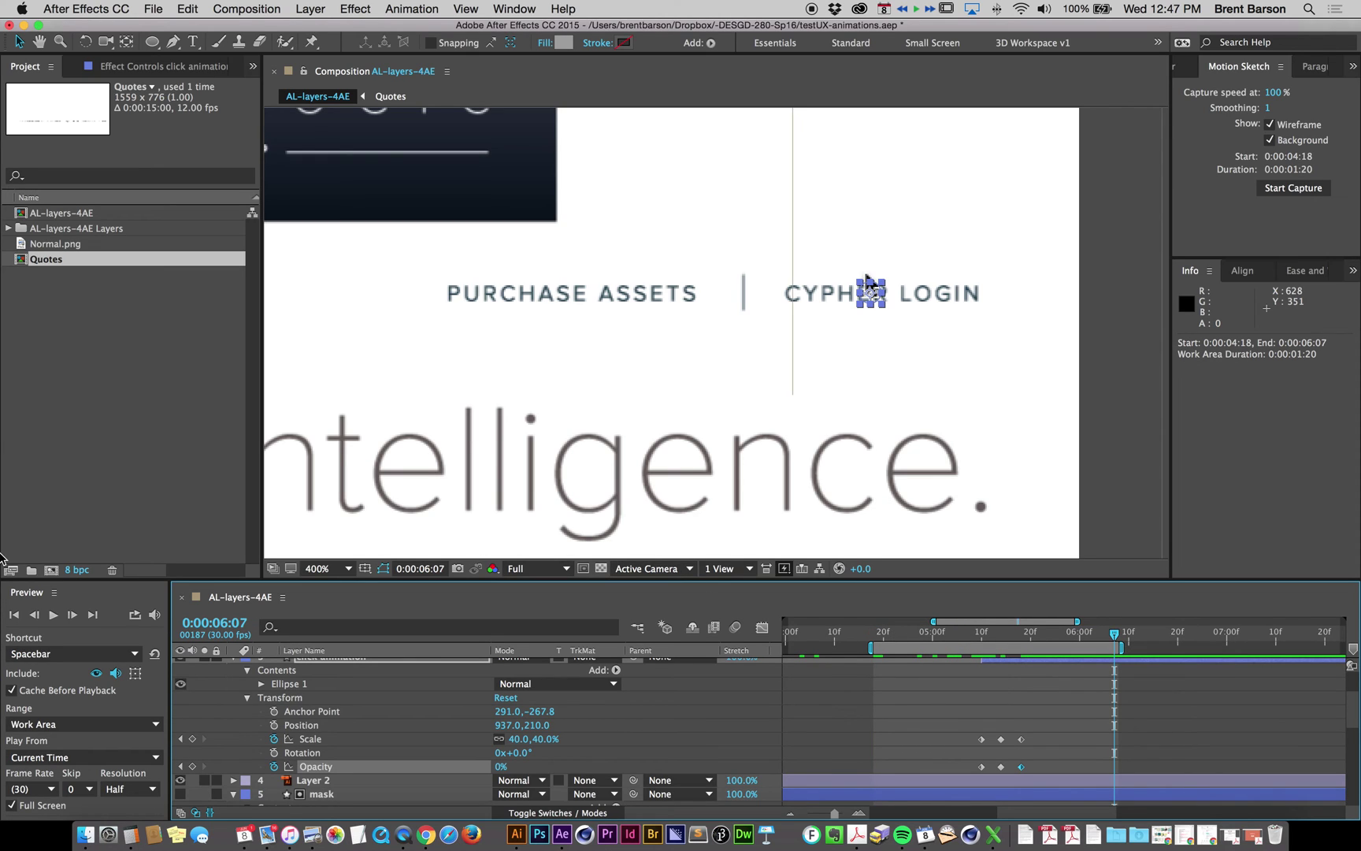
Step: Preview the work area with the CYPHER LOGIN link in view to review the click animation
{"action": "left_click", "coordinate": [53, 615]}
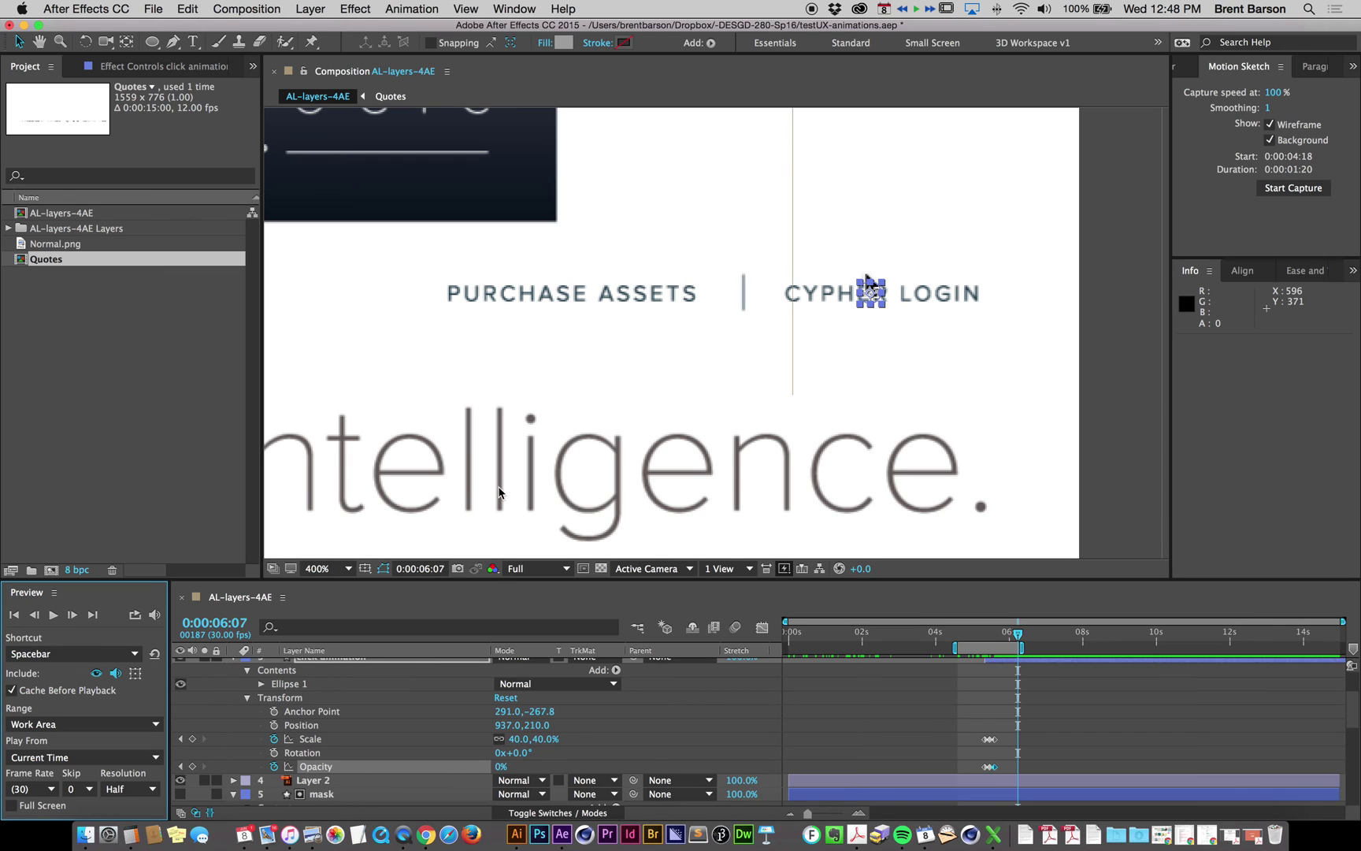
{"action": "key", "text": "space"}
{"action": "left_click_drag", "start_coordinate": [717, 416], "coordinate": [631, 423]}
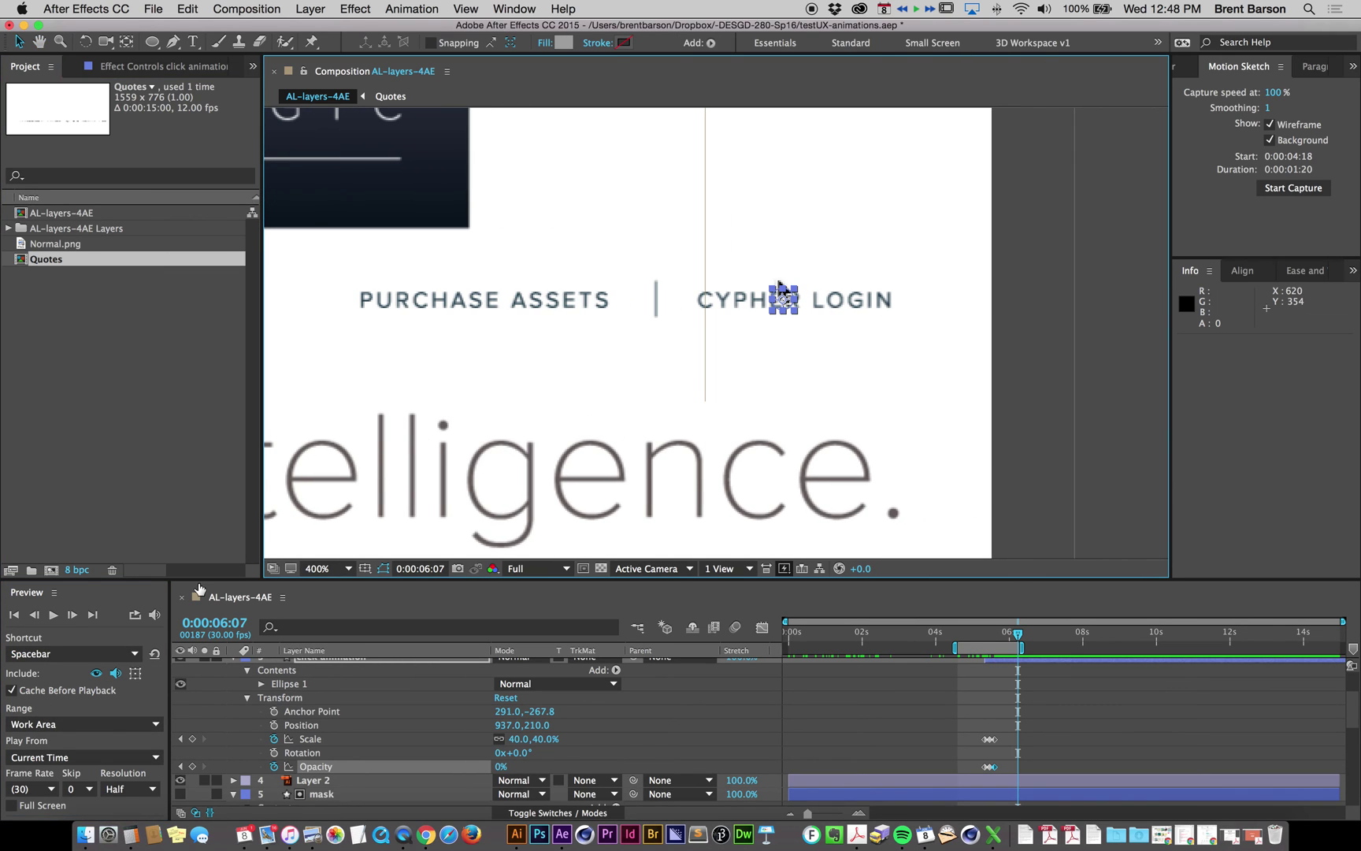
{"action": "left_click", "coordinate": [53, 615]}
{"action": "key", "text": "space"}
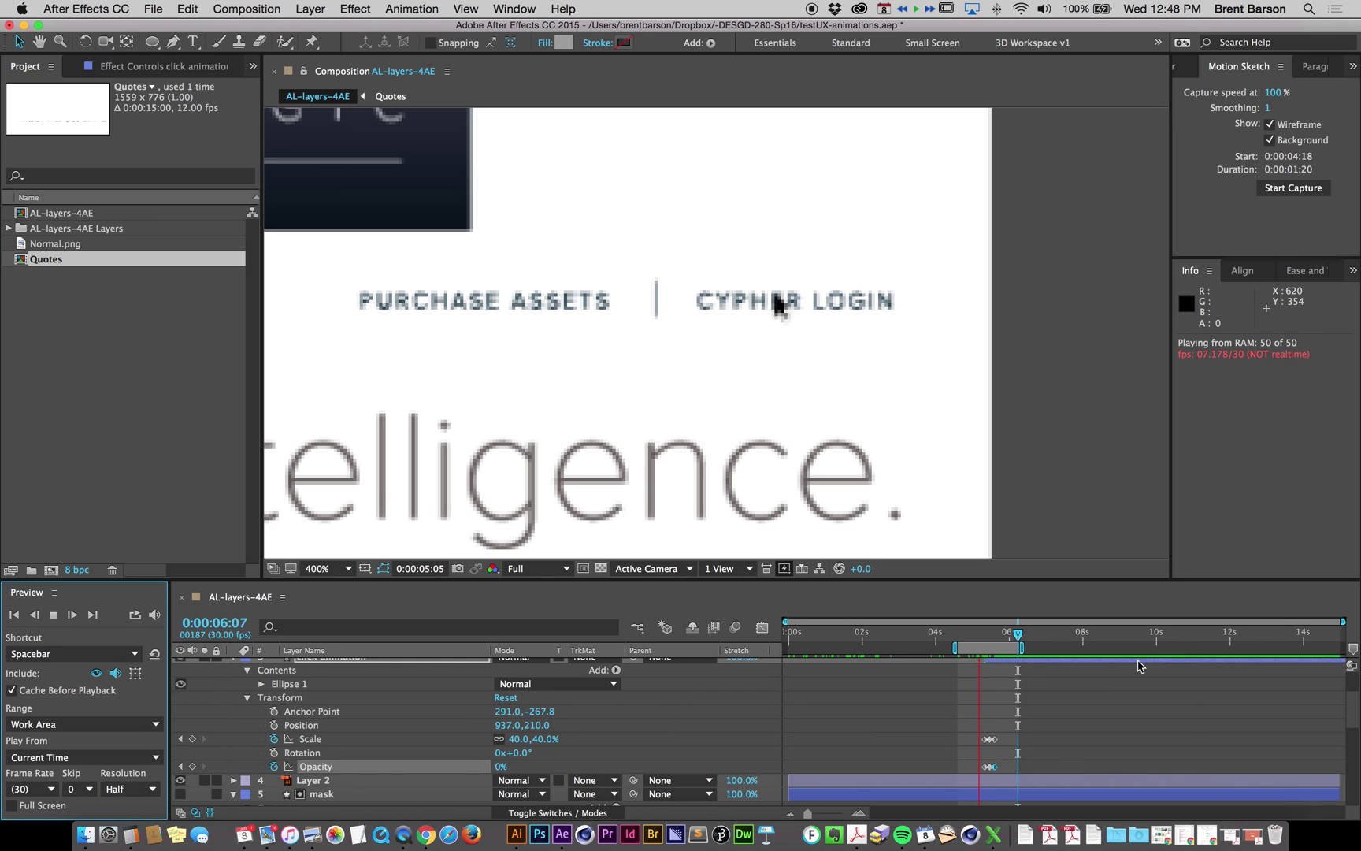
Step: Apply Easy Ease to all of the circle's Scale and Opacity keyframes and scrub to 0:00:05:18 to check the motion
{"action": "left_click", "coordinate": [980, 635]}
{"action": "key", "text": "semicolon"}
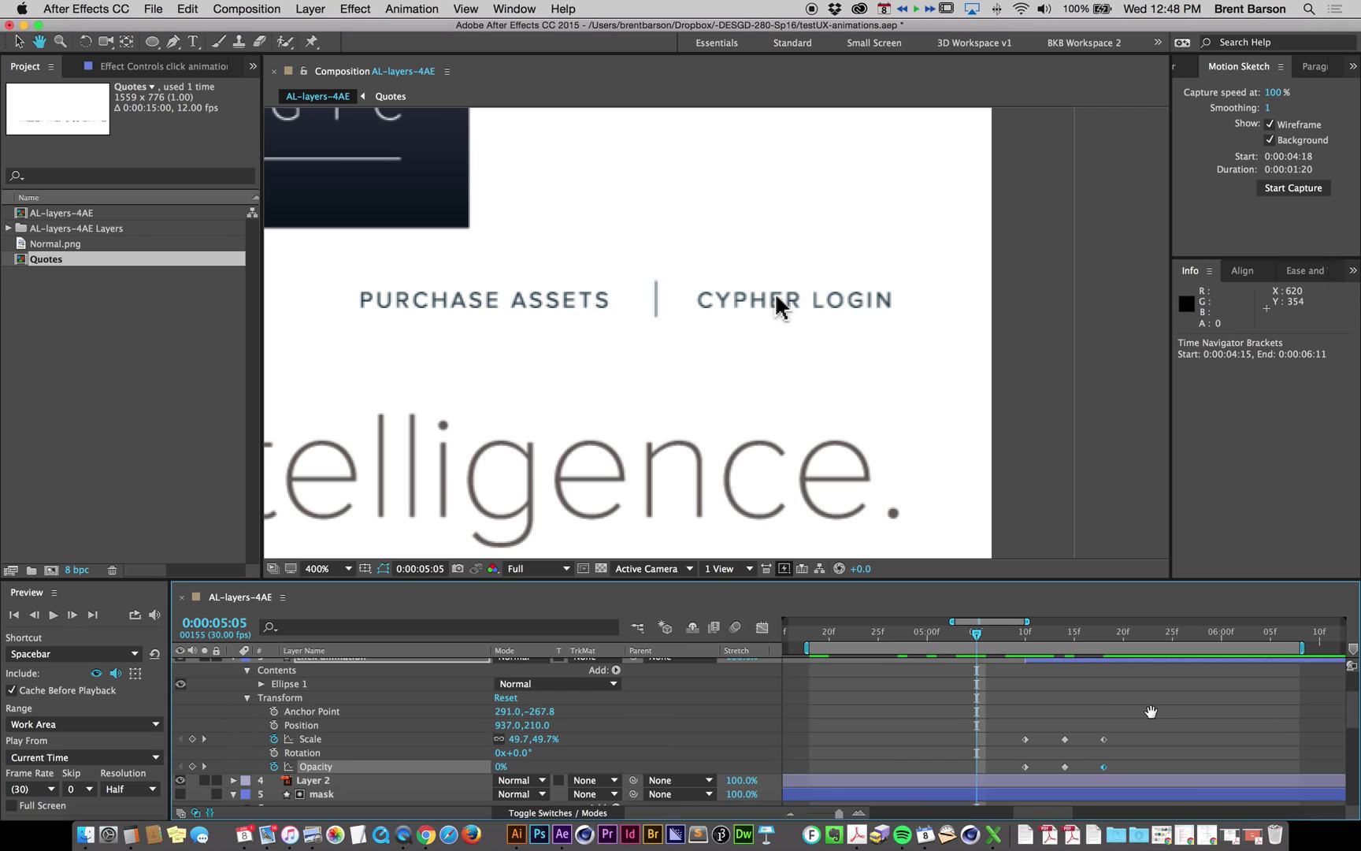
{"action": "scroll", "coordinate": [1102, 685], "scroll_direction": "down", "scroll_amount": 2}
{"action": "scroll", "coordinate": [1103, 686], "scroll_direction": "right", "scroll_amount": 2}
{"action": "left_click_drag", "start_coordinate": [1058, 693], "coordinate": [923, 750]}
{"action": "left_click", "coordinate": [412, 9]}
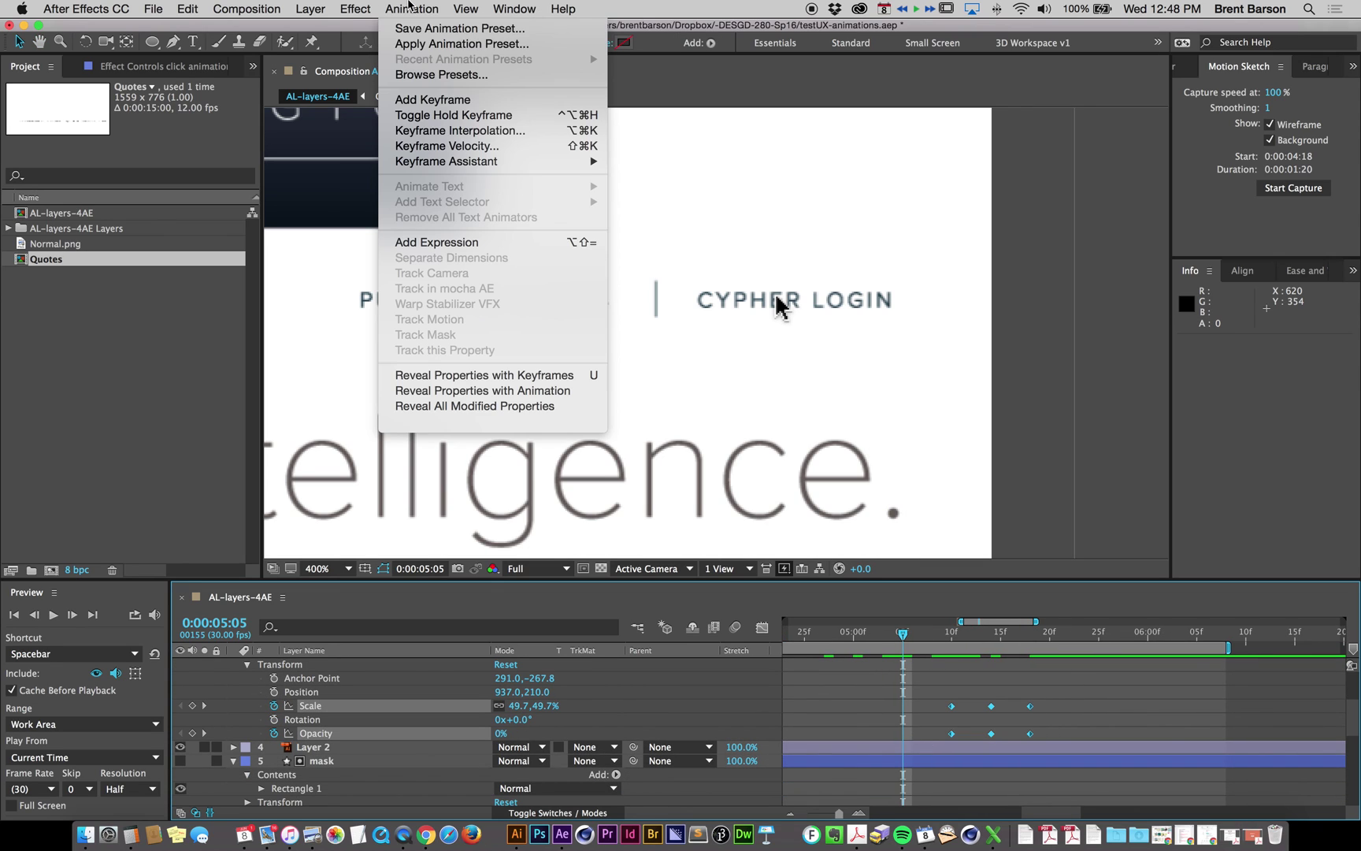
{"action": "mouse_move", "coordinate": [482, 163]}
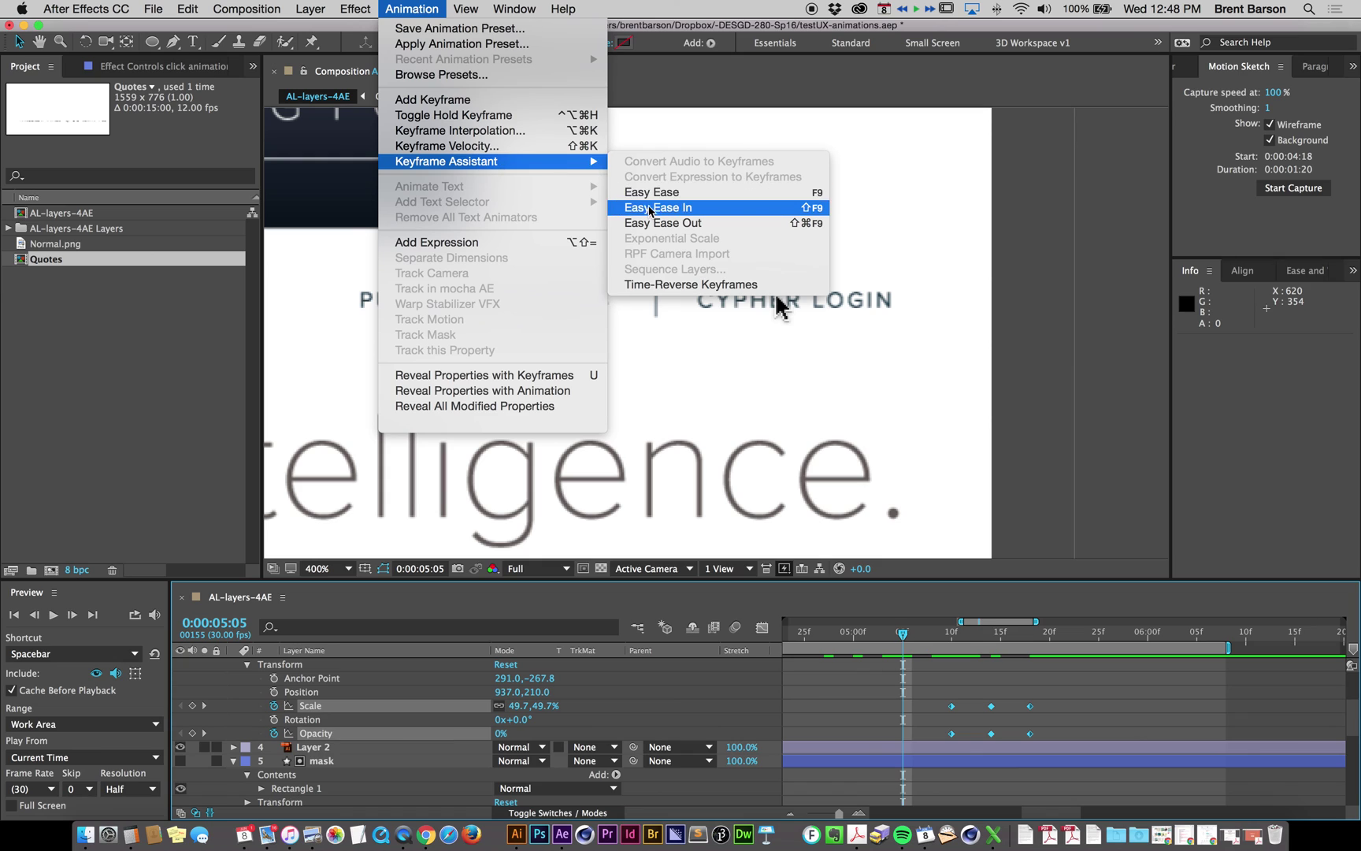
{"action": "left_click", "coordinate": [659, 193]}
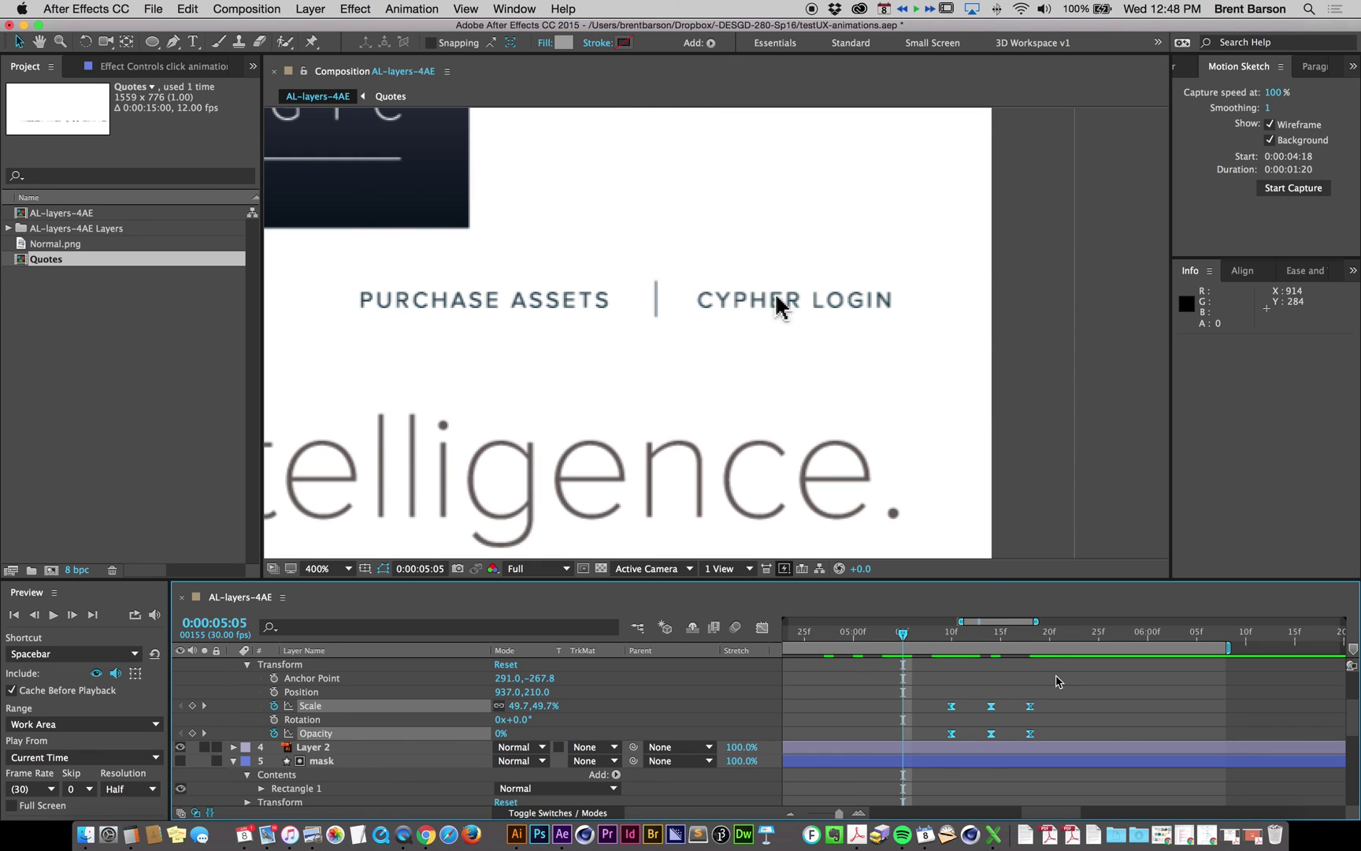
{"action": "left_click", "coordinate": [1065, 691]}
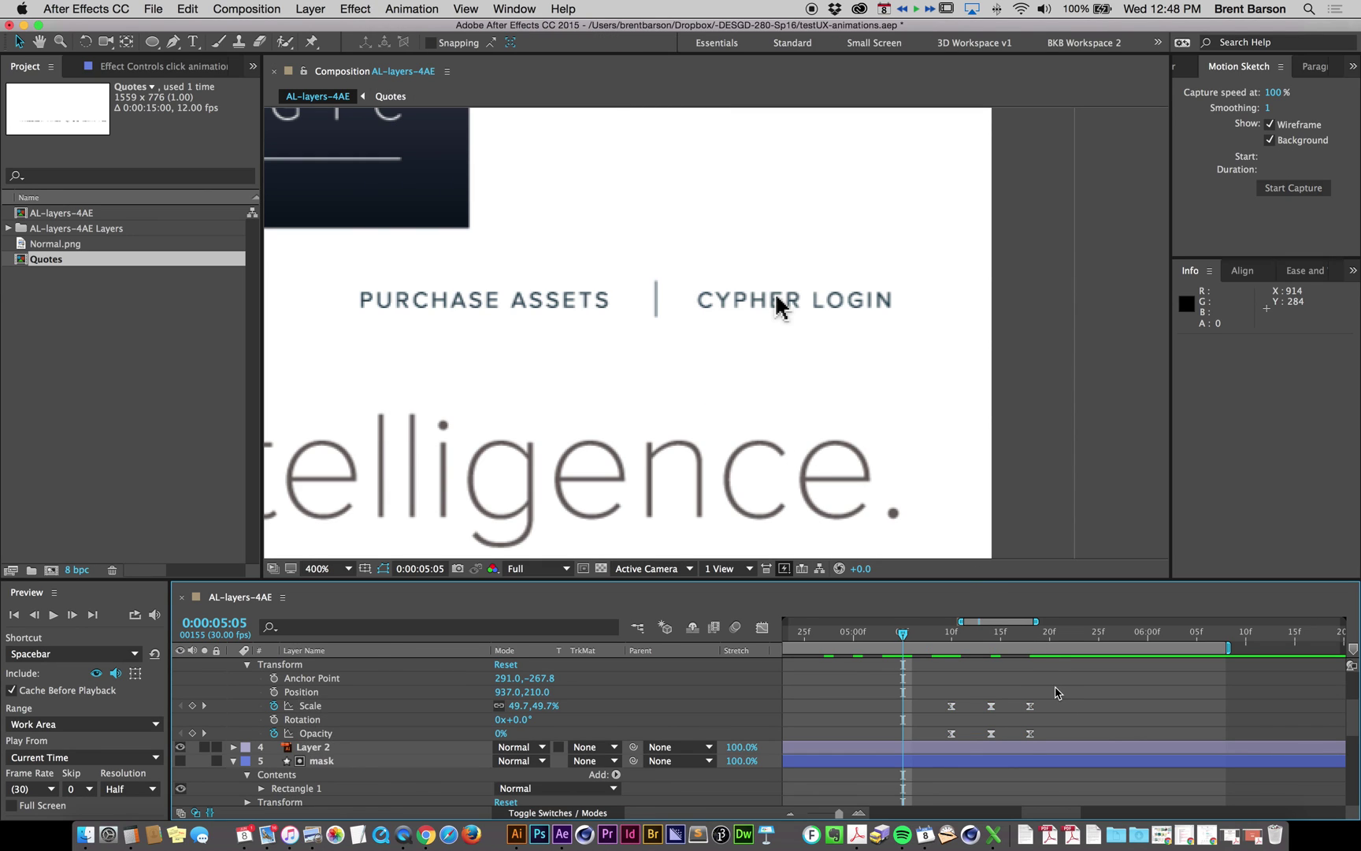
{"action": "left_click_drag", "start_coordinate": [944, 640], "coordinate": [1012, 638]}
{"action": "mouse_move", "coordinate": [1003, 640]}
{"action": "left_mouse_down"}
{"action": "mouse_move", "coordinate": [934, 642]}
{"action": "mouse_move", "coordinate": [1030, 640]}
{"action": "left_mouse_up"}
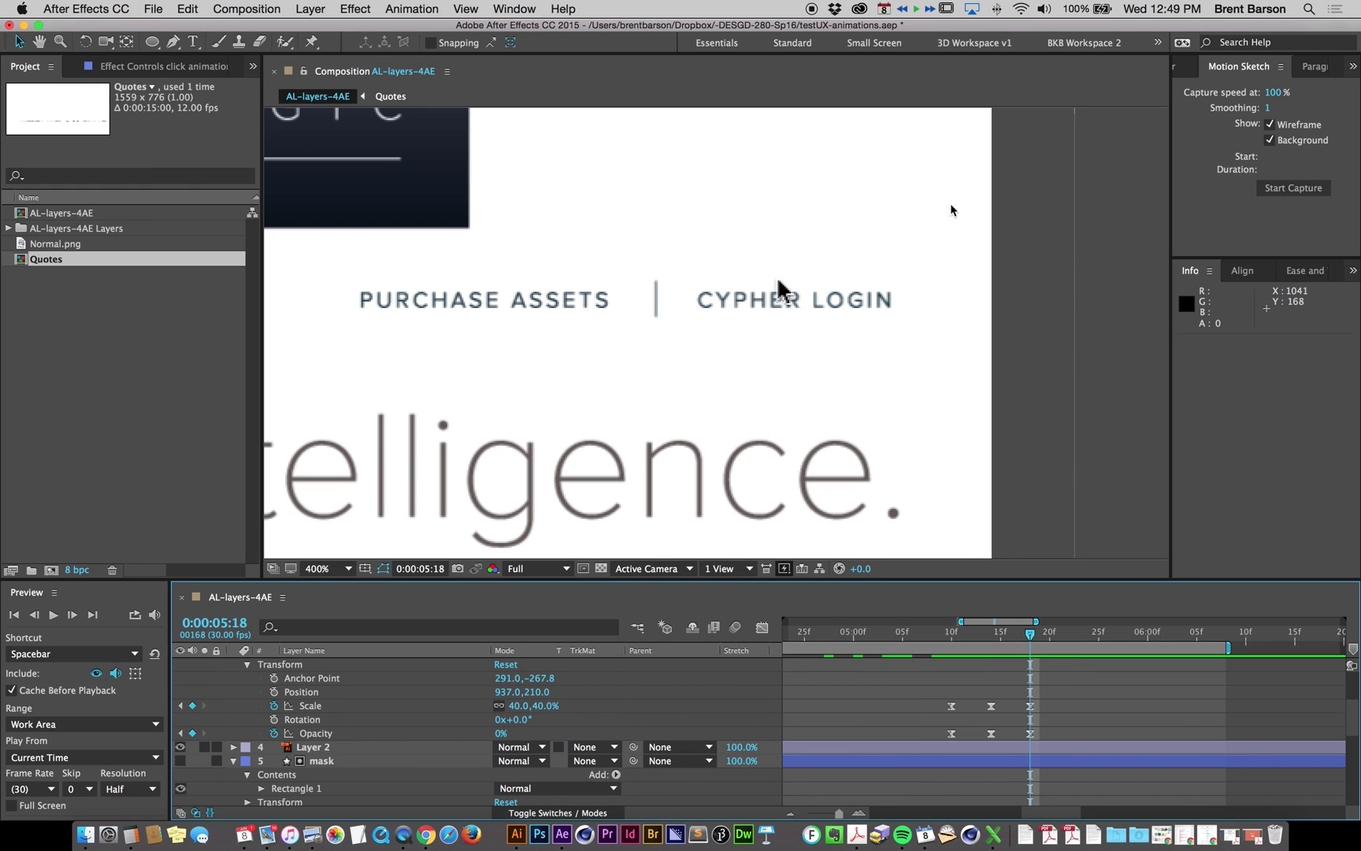